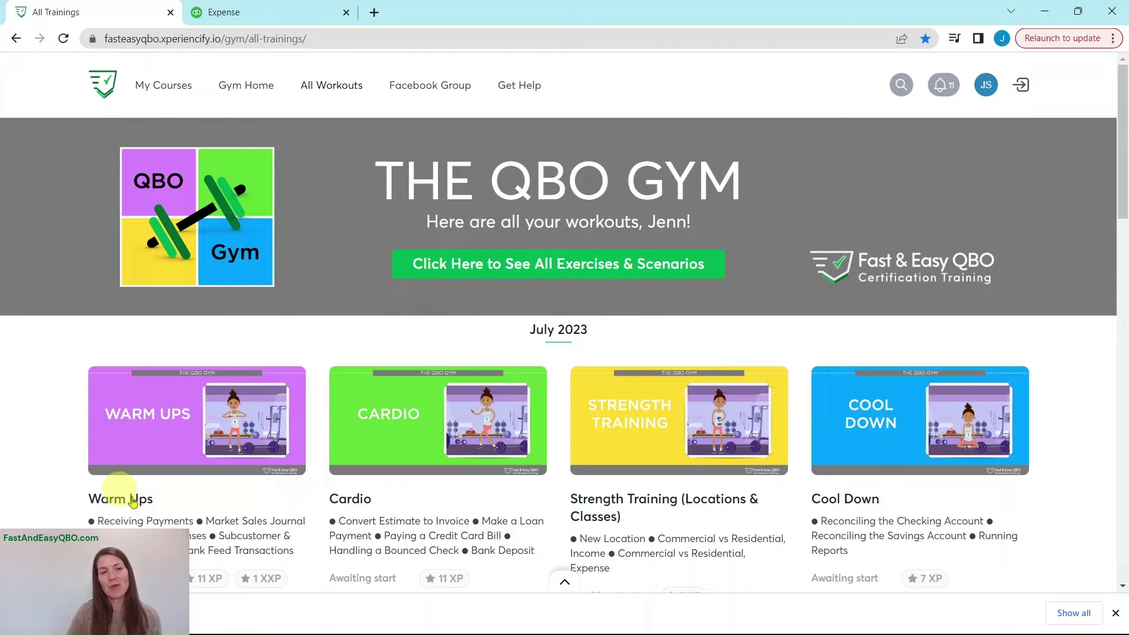
Scroll to June 2023 and open the Strength Training (Perpetual Inventory) workout
scroll(502, 431, "down", 3)
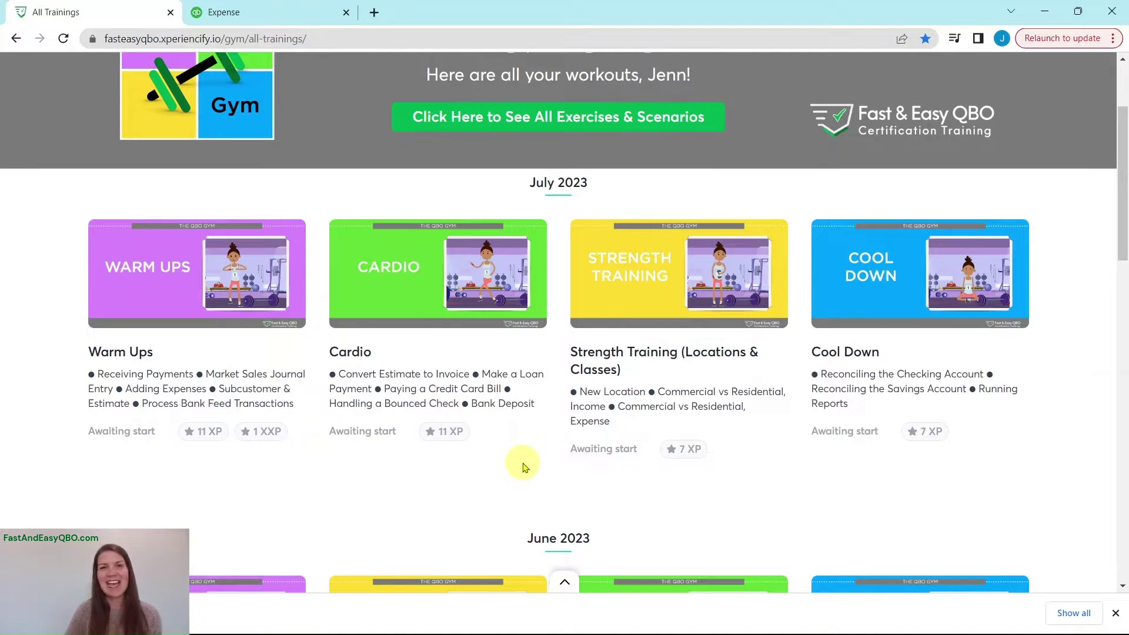
scroll(517, 463, "down", 5)
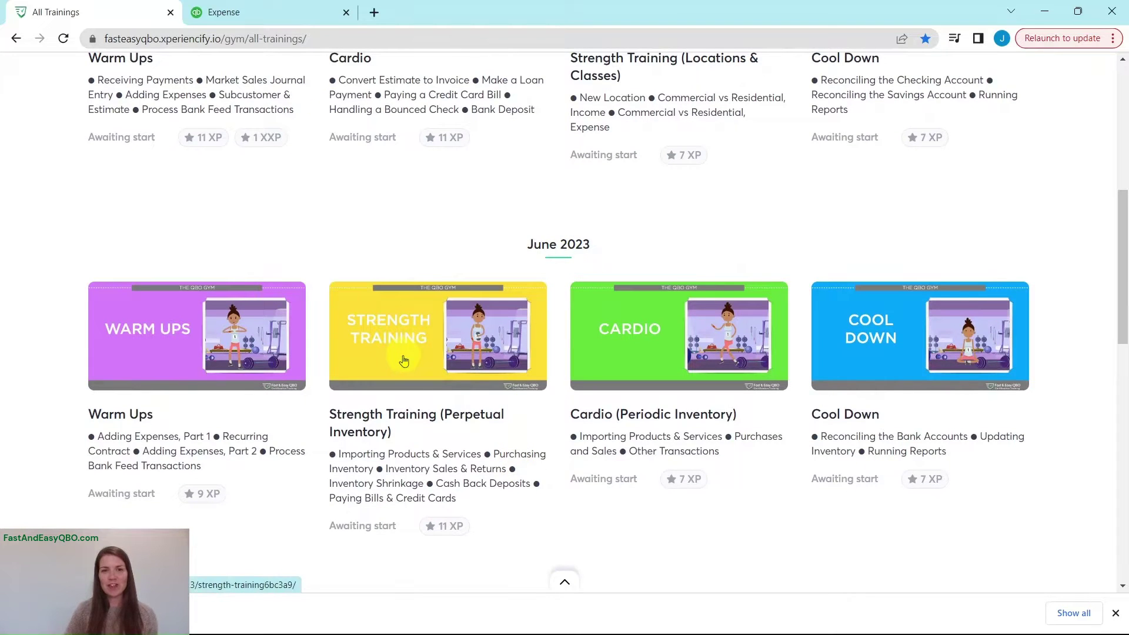
left_click(404, 361)
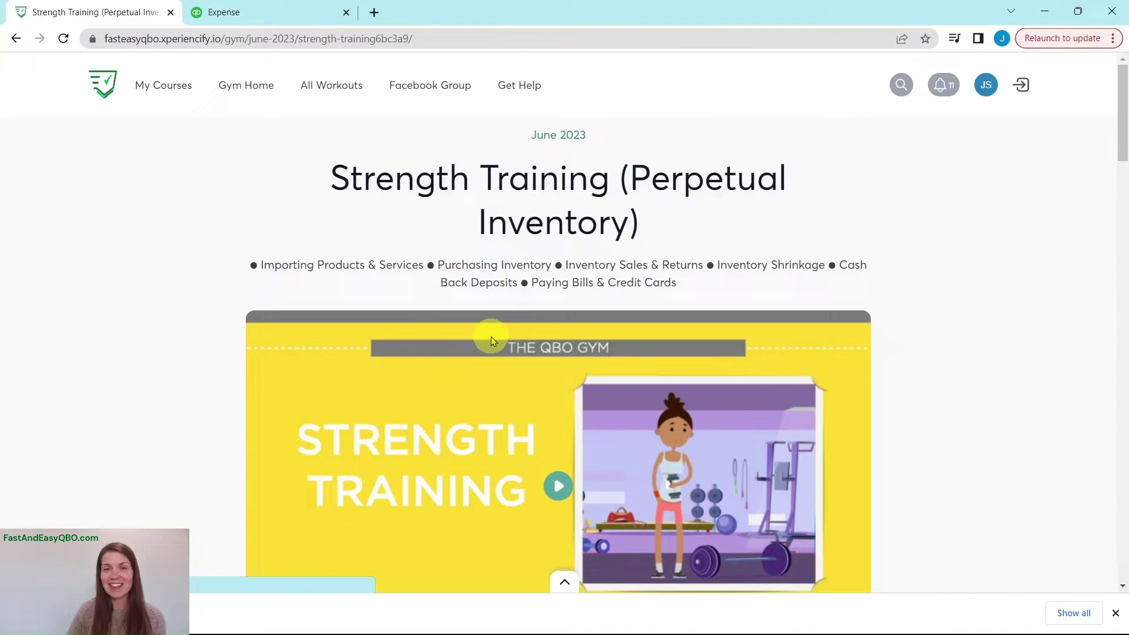
Scroll to Hands On Practice and open the 'practice reductions in inventory (shrinkage)' exercise
scroll(948, 360, "down", 3)
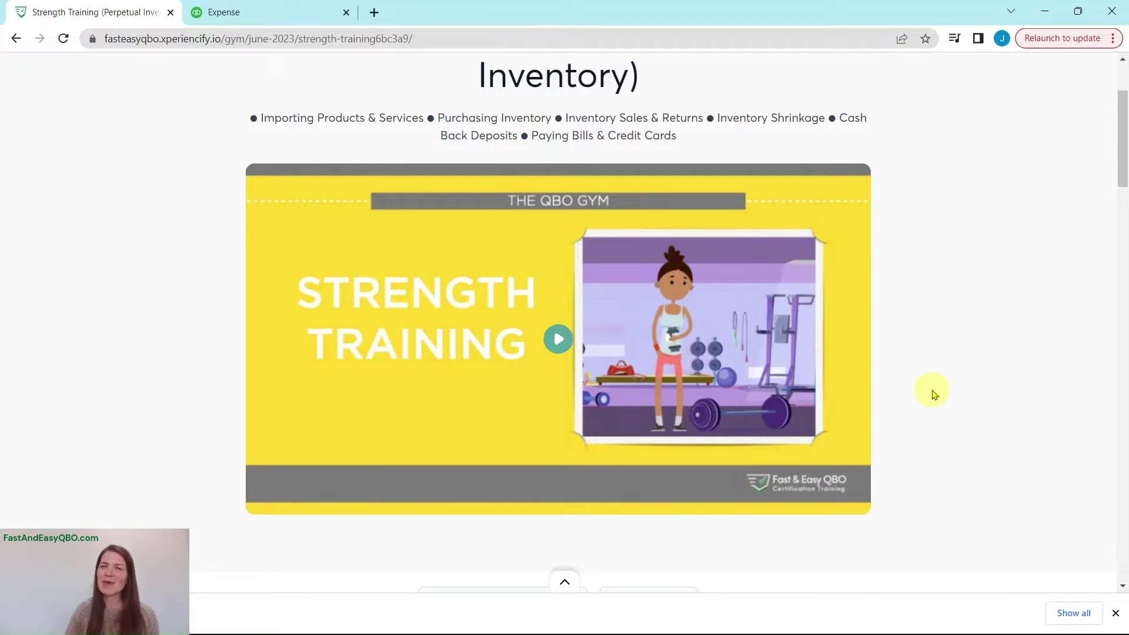
scroll(931, 392, "down", 9)
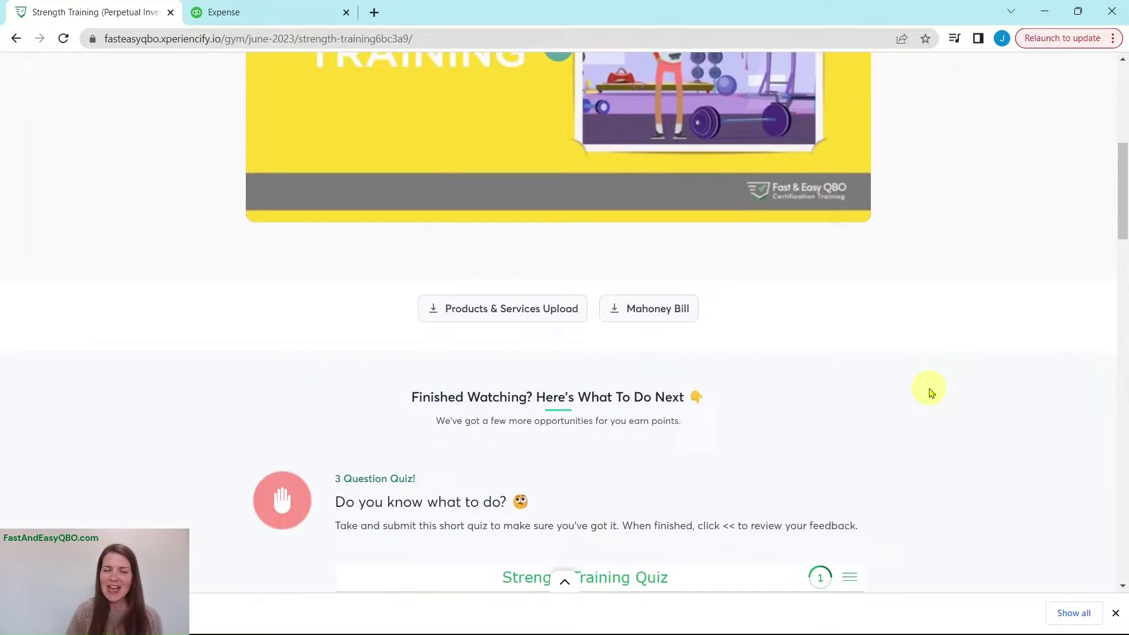
scroll(939, 395, "down", 2)
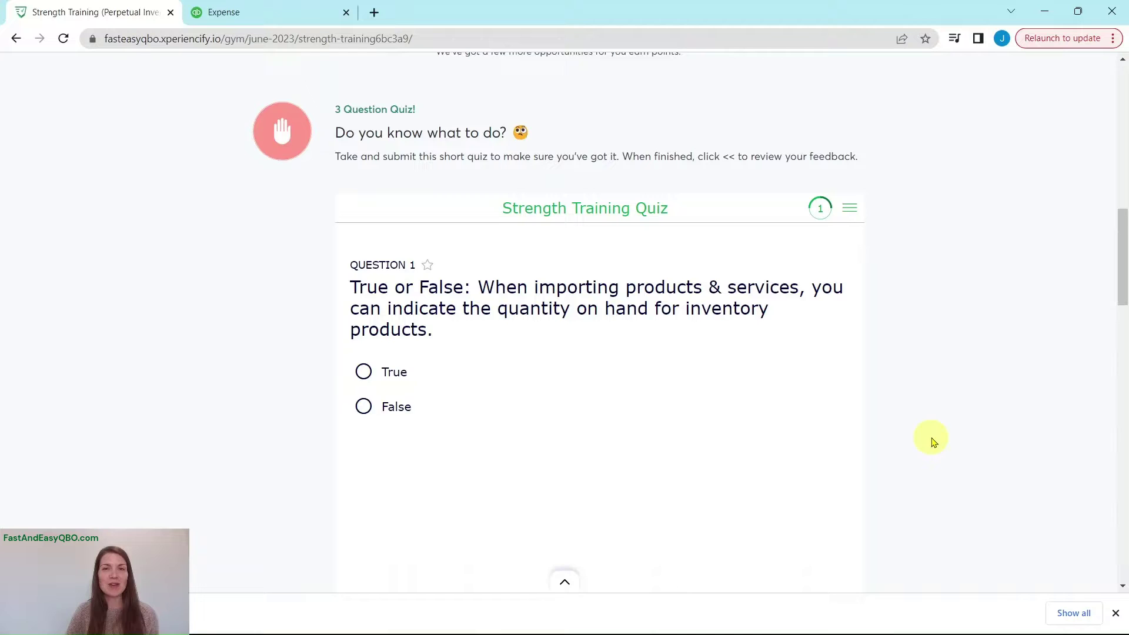
scroll(933, 441, "down", 8)
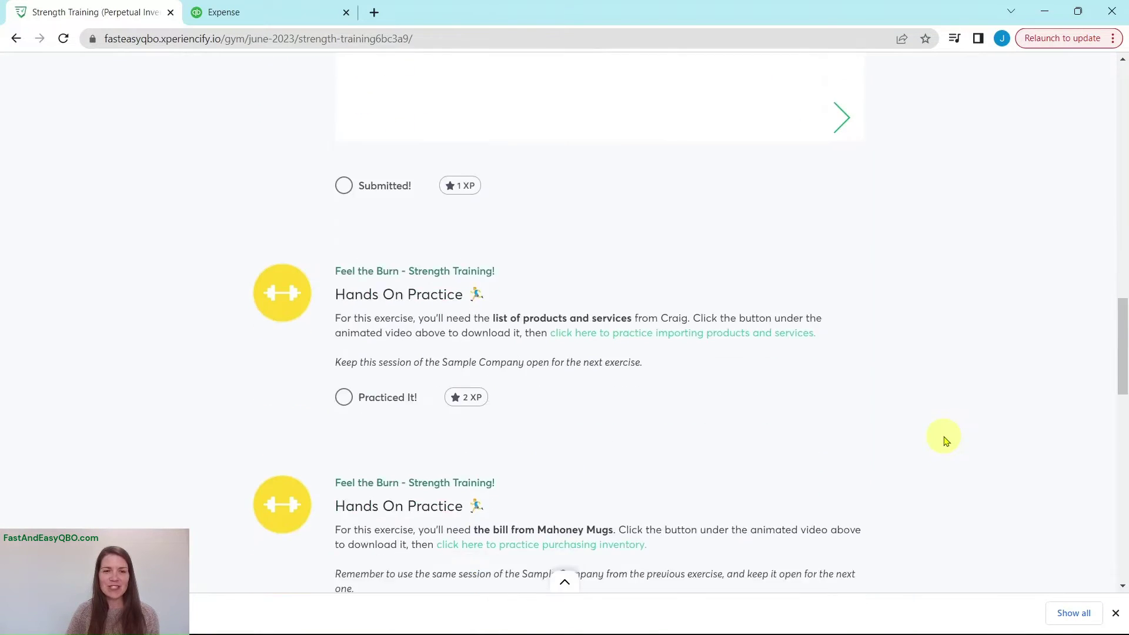
scroll(946, 441, "down", 7)
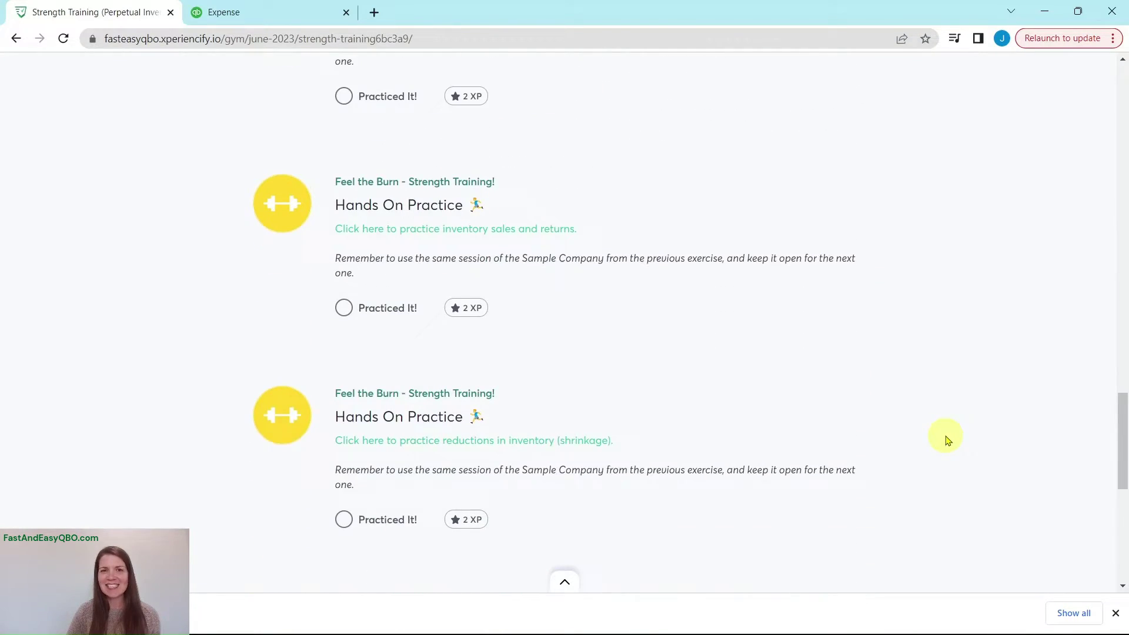
scroll(945, 441, "down", 1)
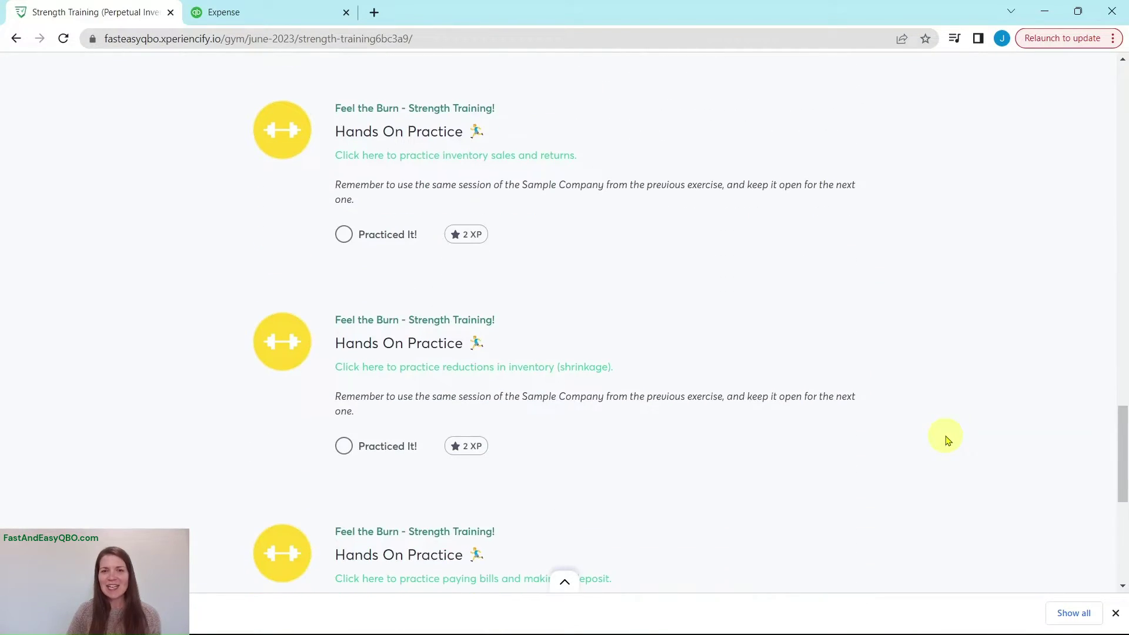
left_click(505, 371)
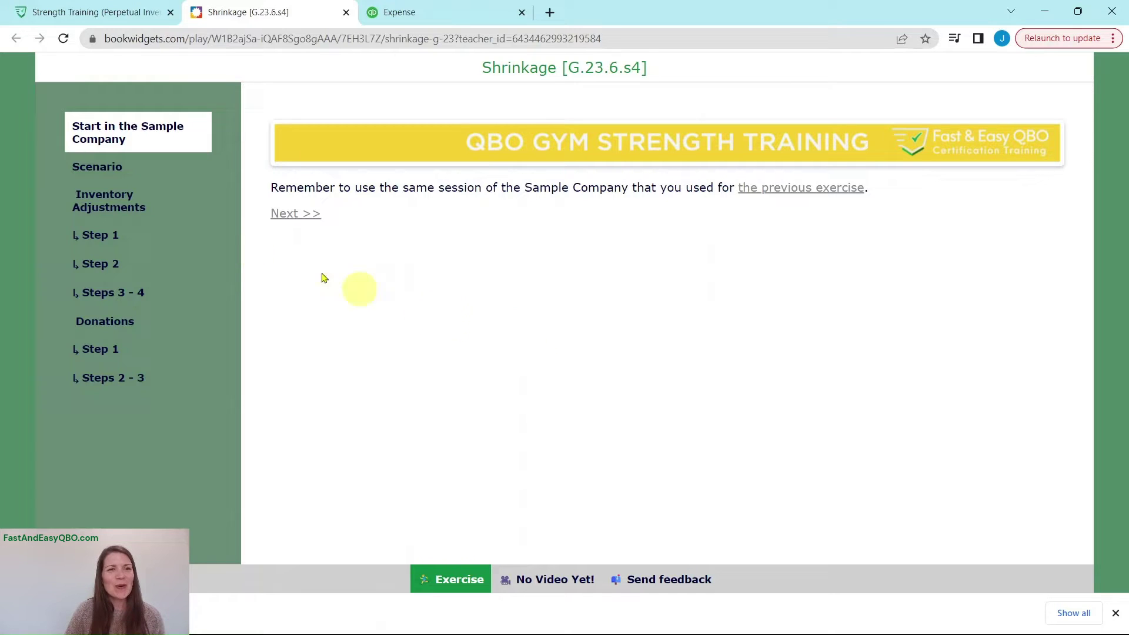
Show the Scenario page about missing keychains and donating items for a raffle
left_click(98, 168)
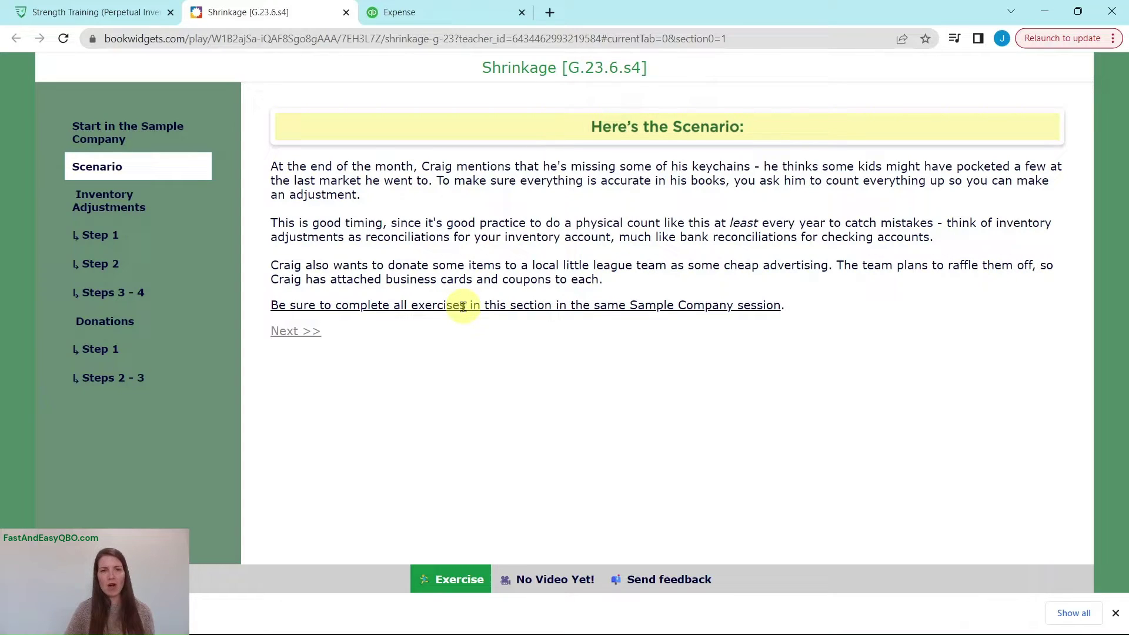
Read the Inventory Adjustments intro and Step 1, then return to QuickBooks Products and Services
left_click(114, 212)
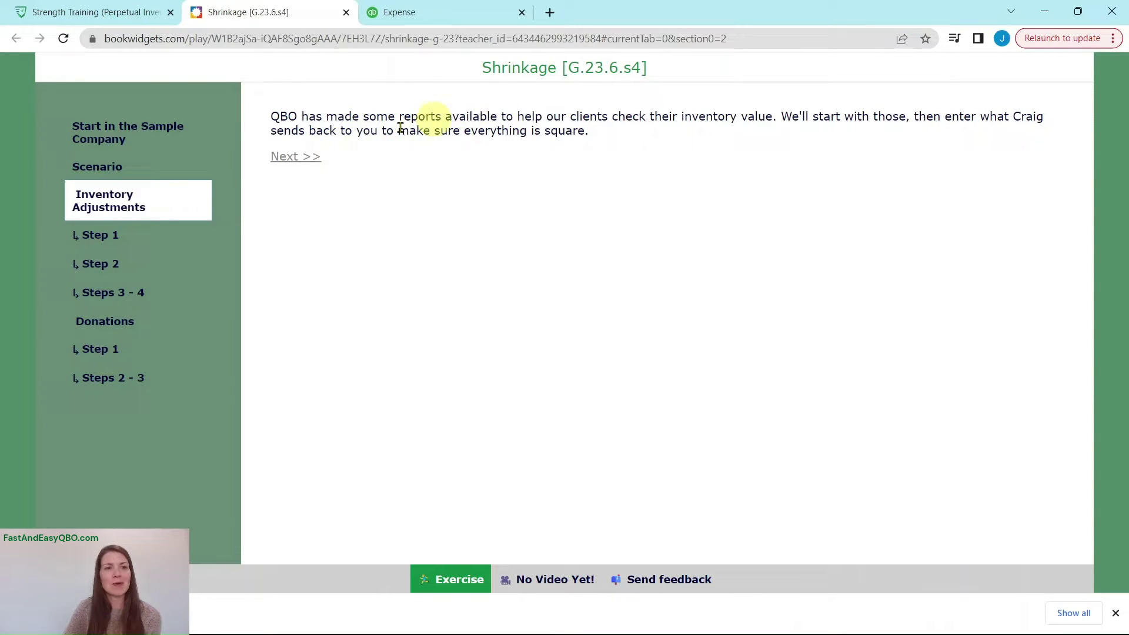
left_click(114, 236)
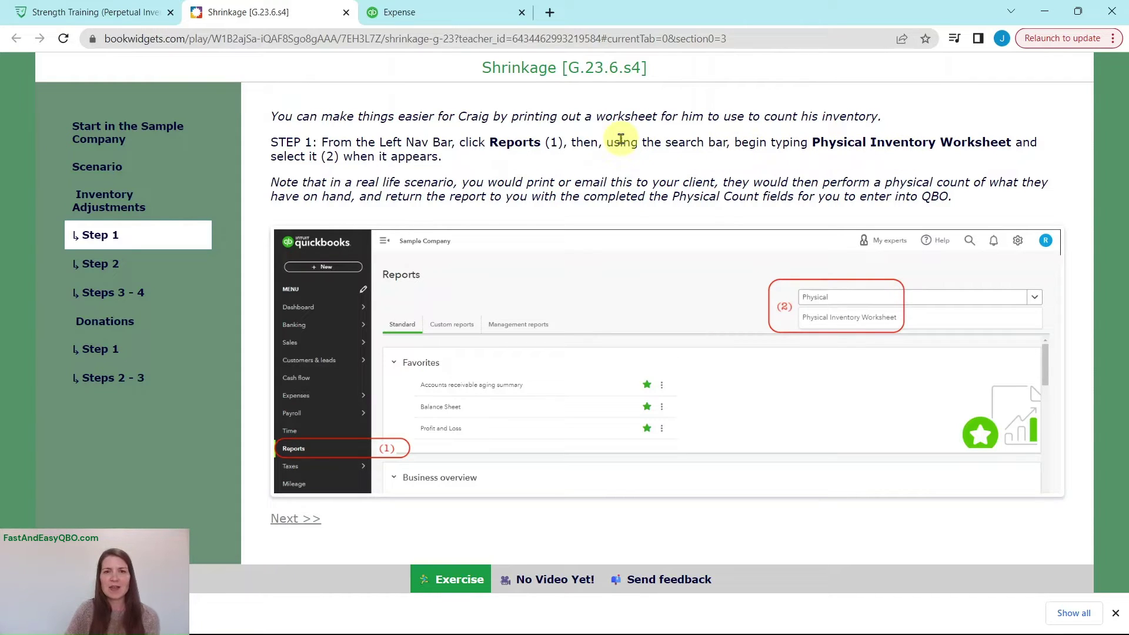
left_click(446, 17)
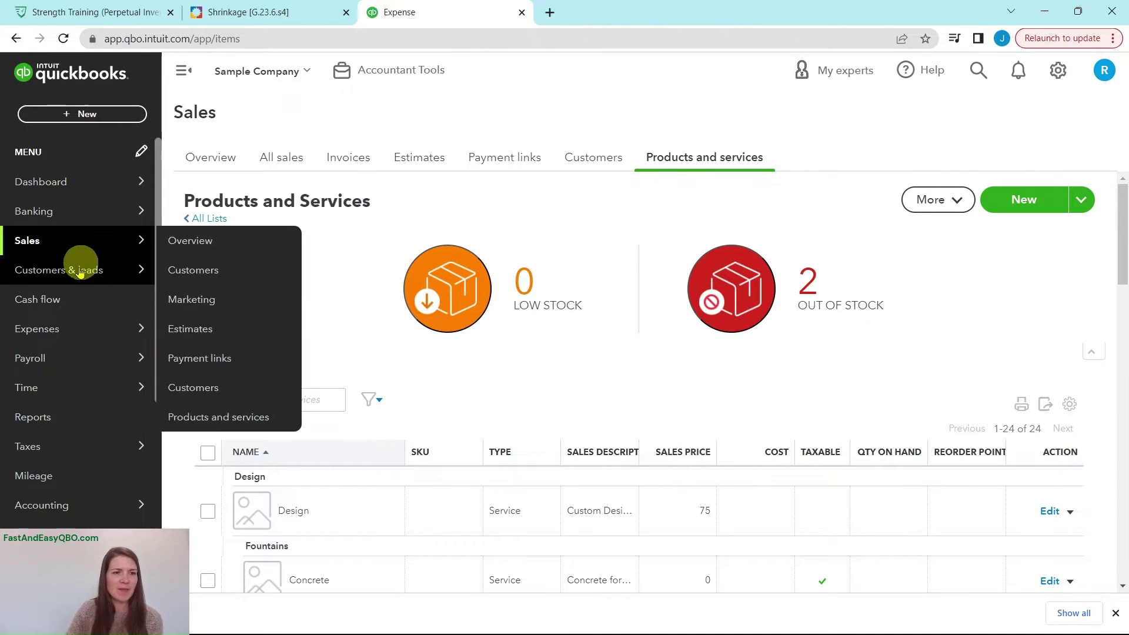
Find 'Physi' in Reports to open the Physical Inventory Worksheet, then return to the lesson
mouse_move(49, 391)
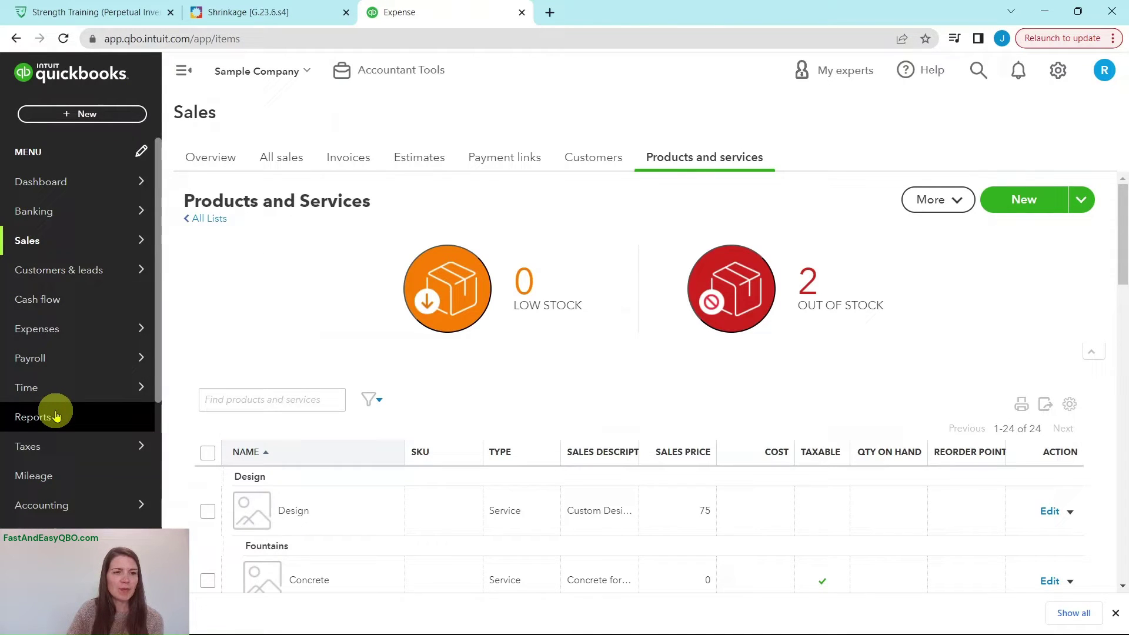
left_click(56, 416)
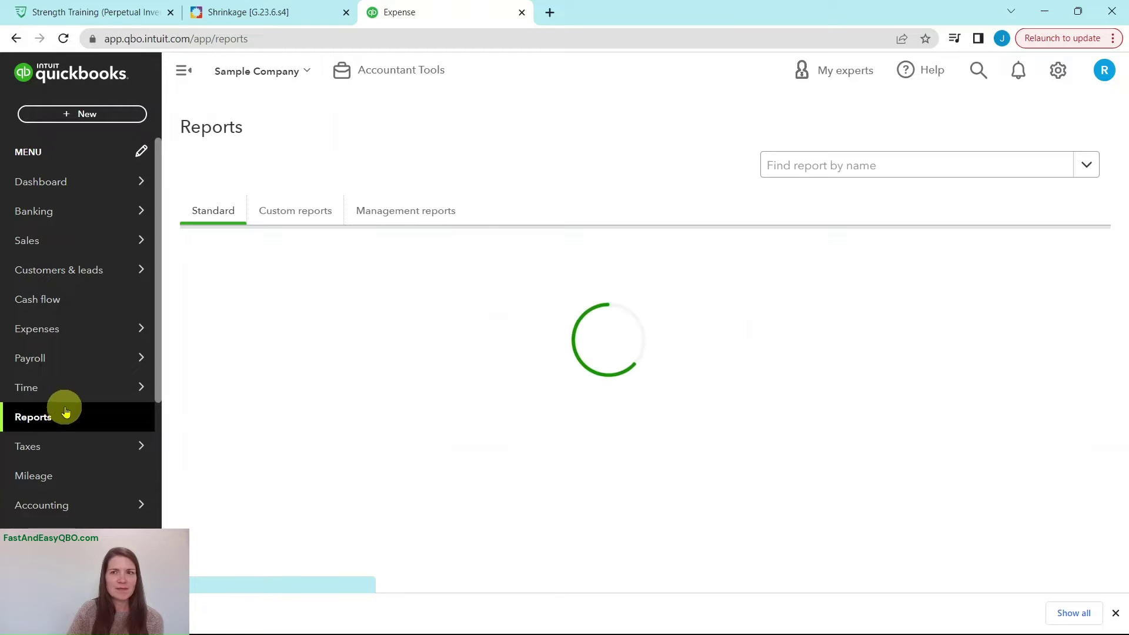
left_click(824, 167)
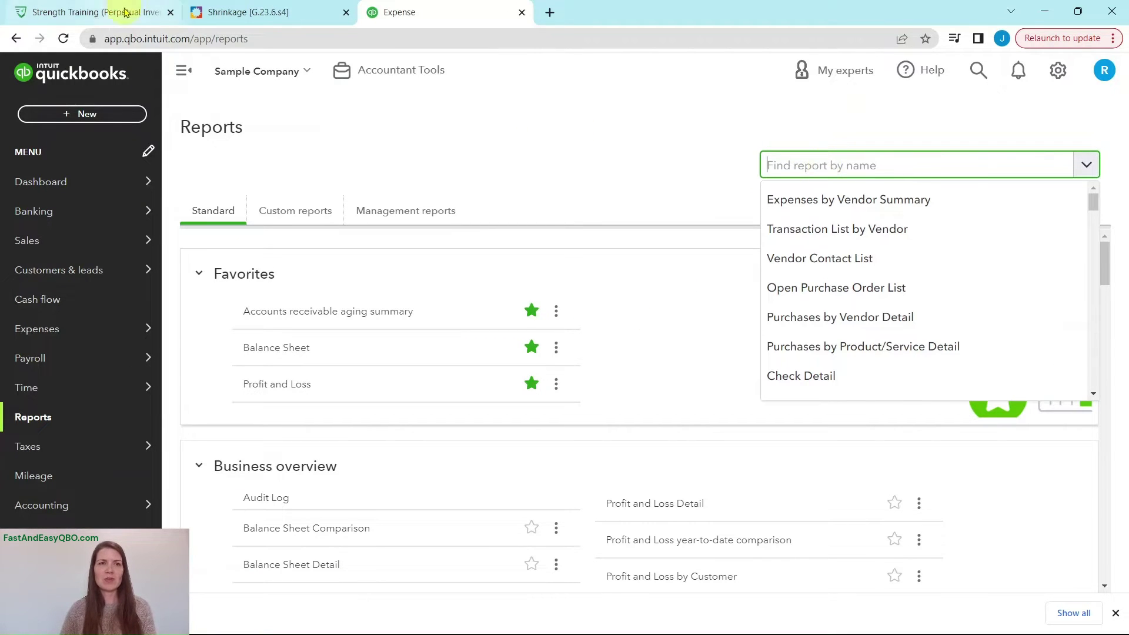
left_click(302, 17)
left_click(448, 22)
left_click(820, 167)
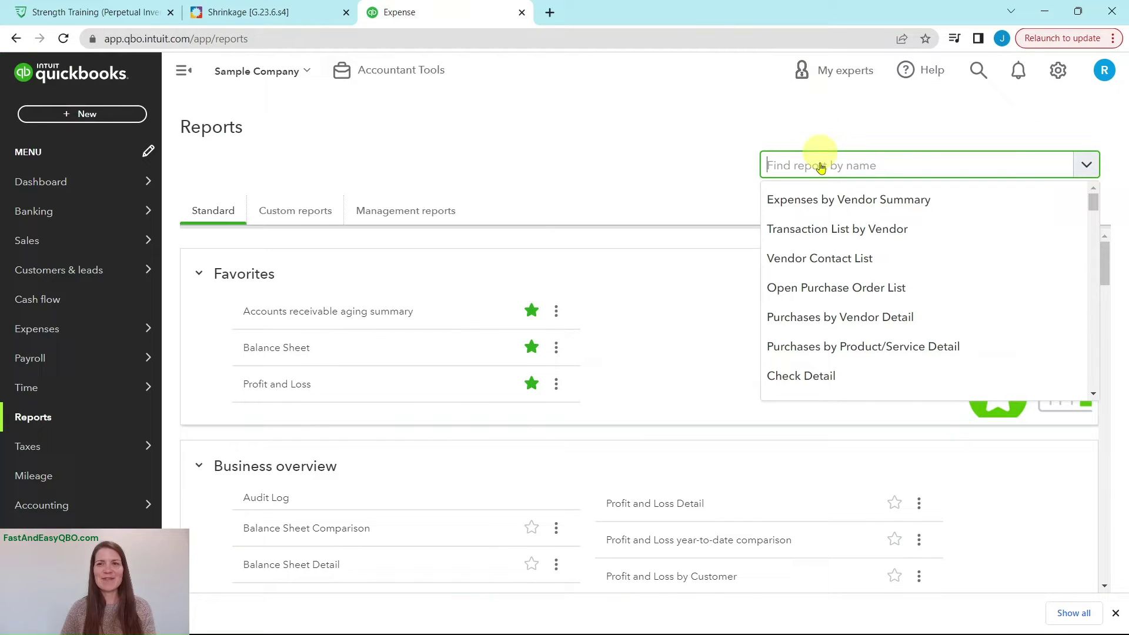
type("Phys")
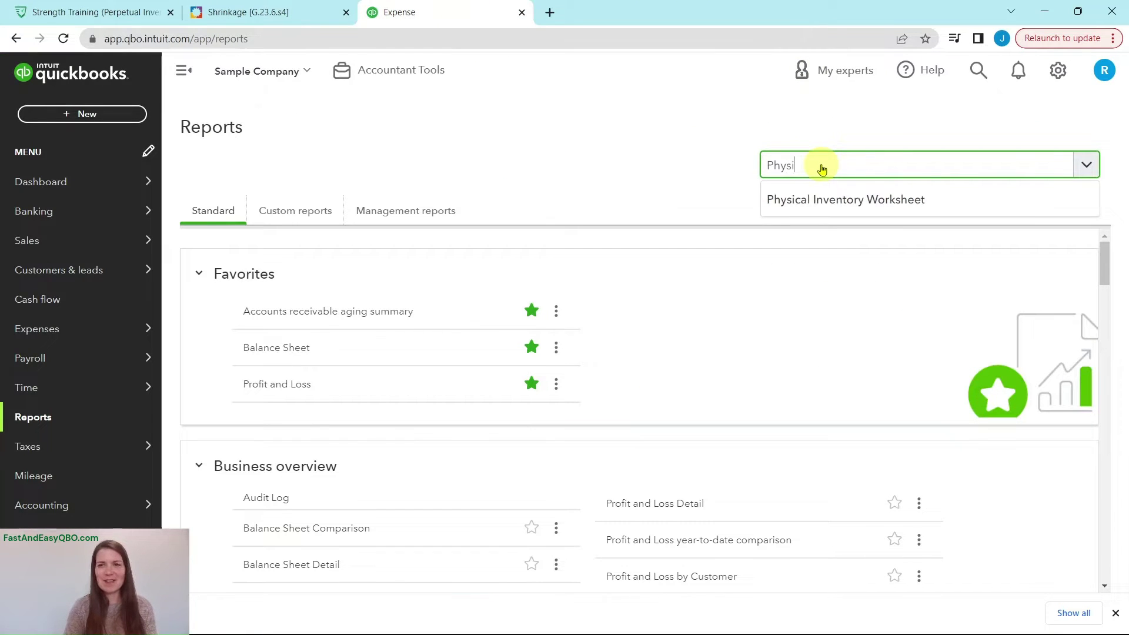
type("i")
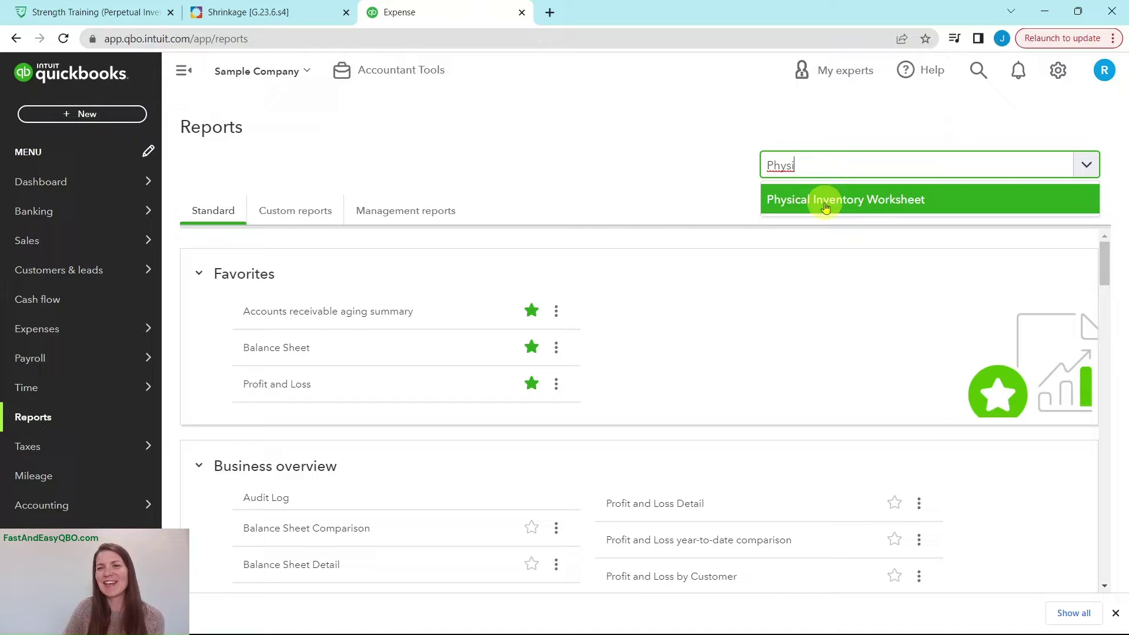
left_click(826, 206)
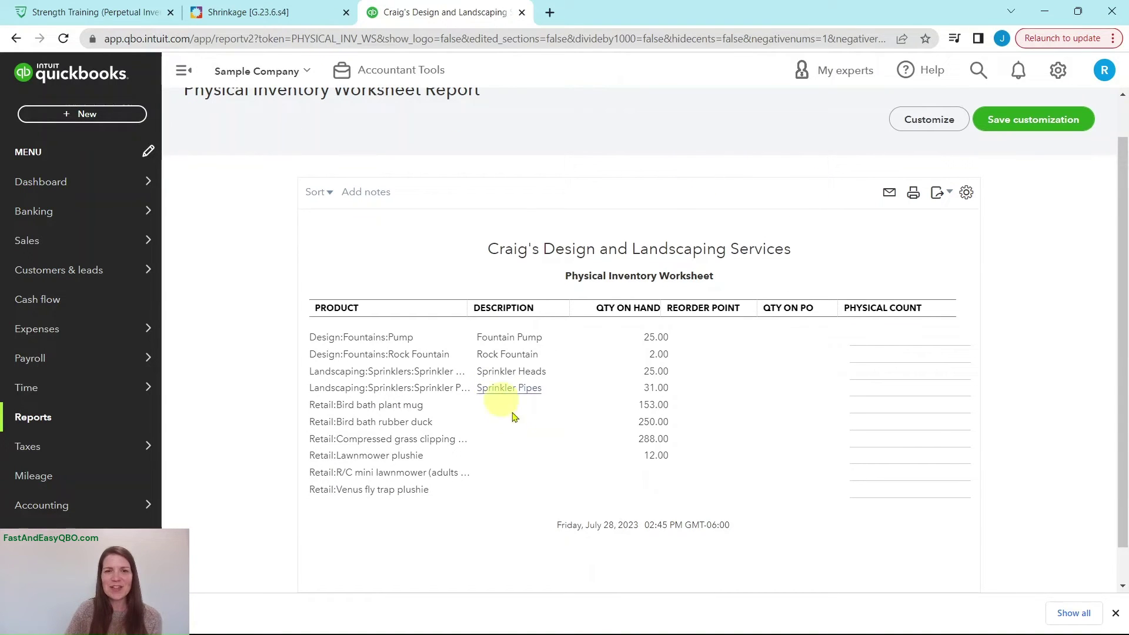
left_click(297, 18)
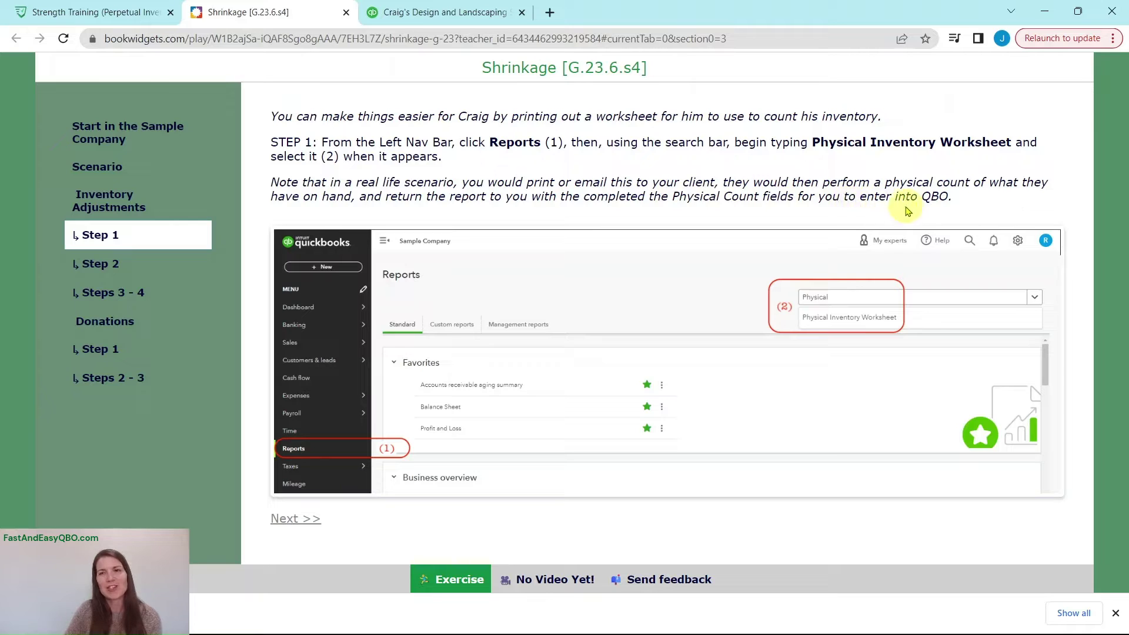
Review Step 2's completed counts of 285 and 12, then return to the worksheet report
left_click(112, 266)
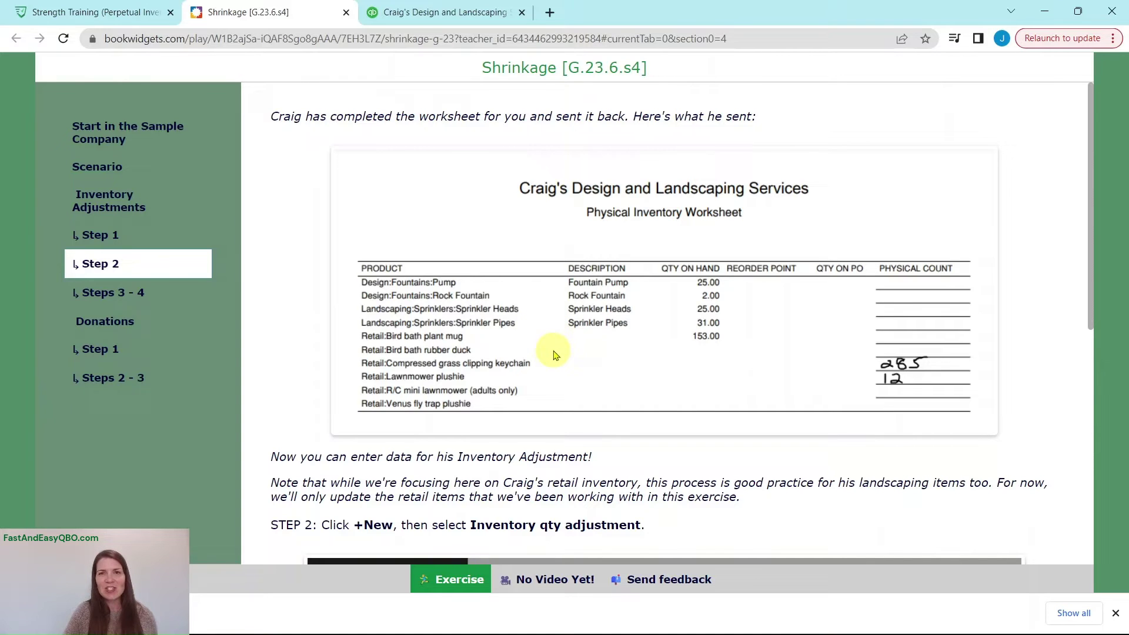
scroll(556, 350, "down", 7)
scroll(559, 347, "up", 1)
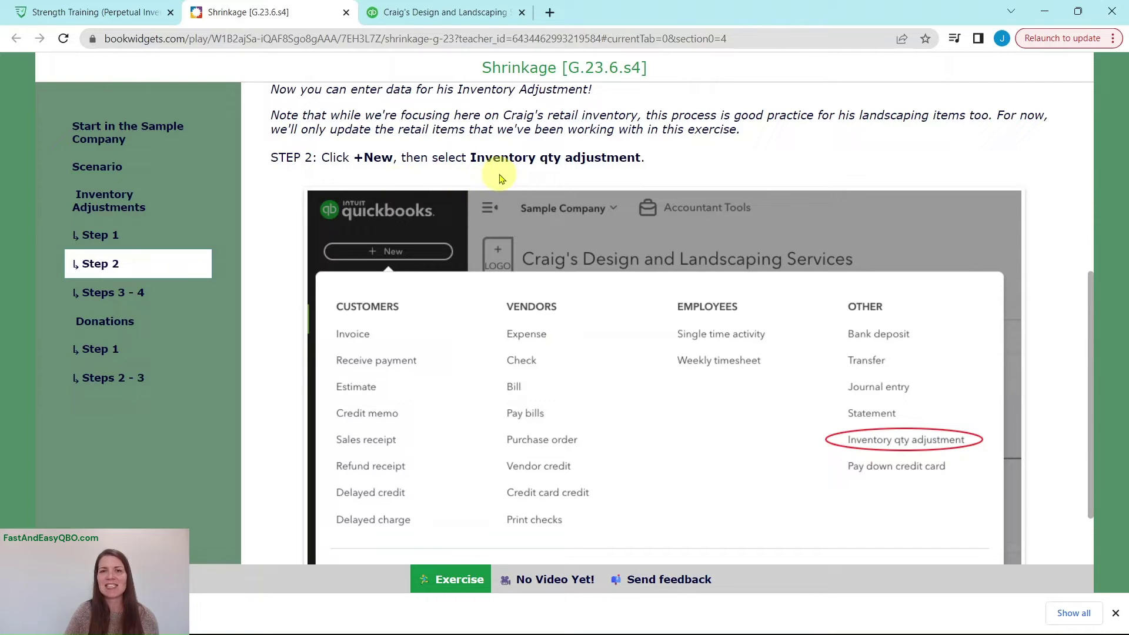
scroll(557, 186, "down", 2)
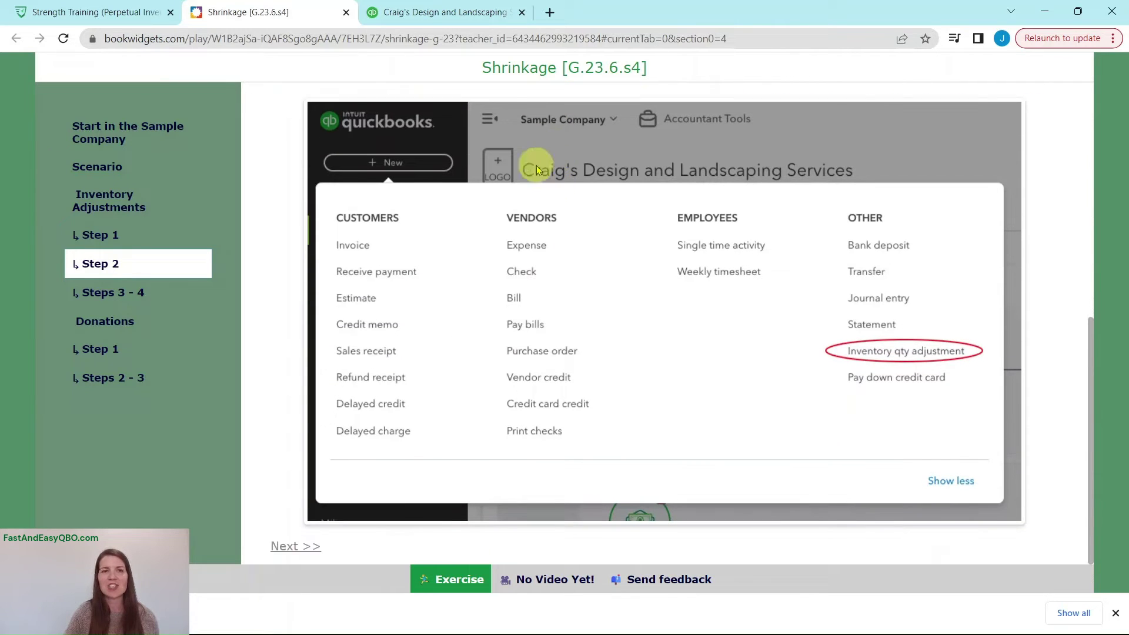
left_click(433, 13)
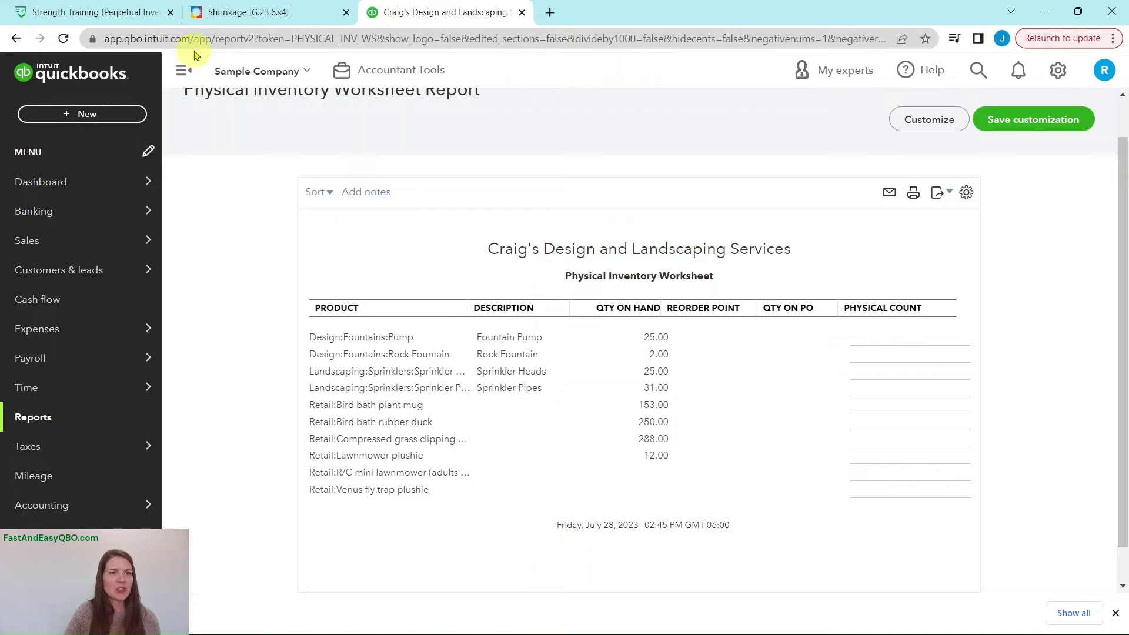
Start a new Inventory Quantity Adjustment from the New menu, then go back to the lesson
left_click(83, 115)
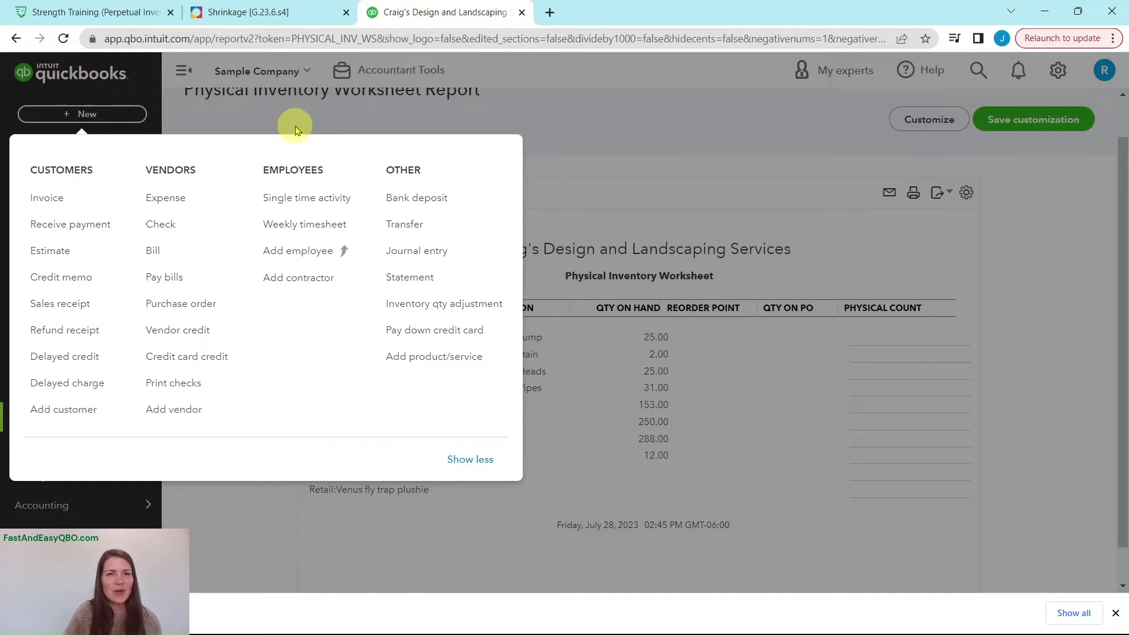
left_click(410, 310)
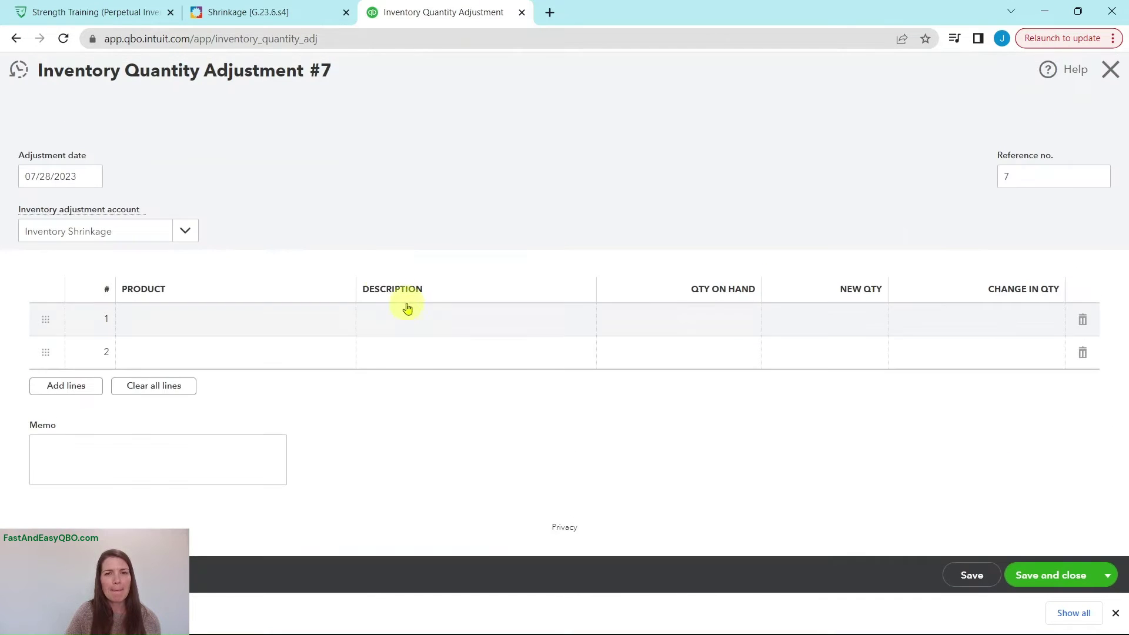
left_click(268, 13)
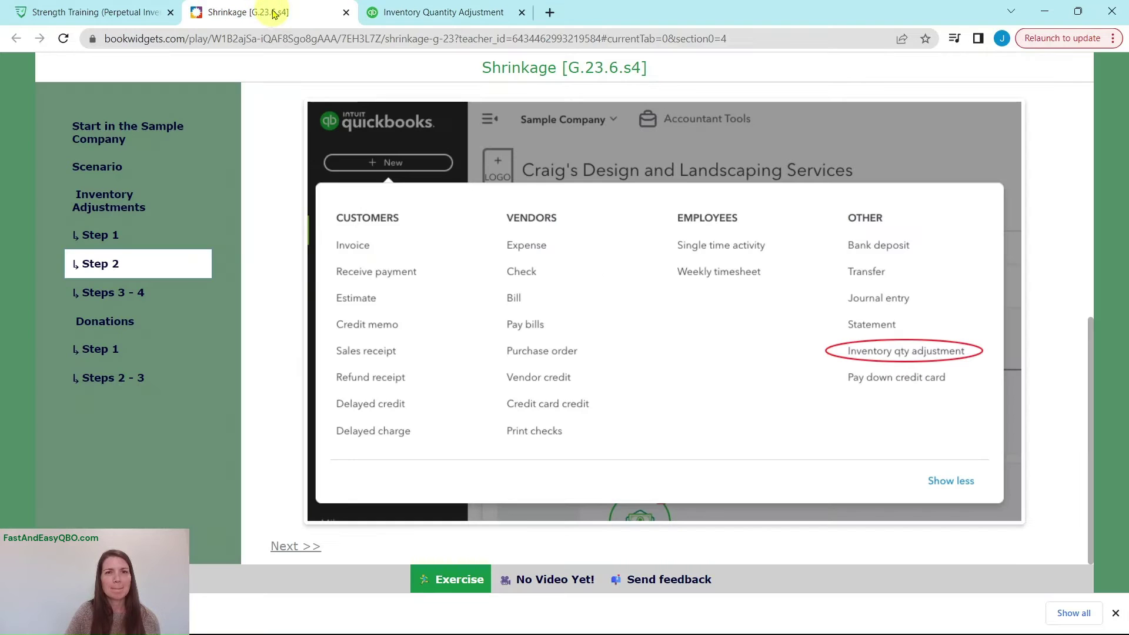
Read the Steps 3–4 shrinkage instructions, comparing them with adjustment form #7 (Inventory Shrinkage account)
left_click(124, 295)
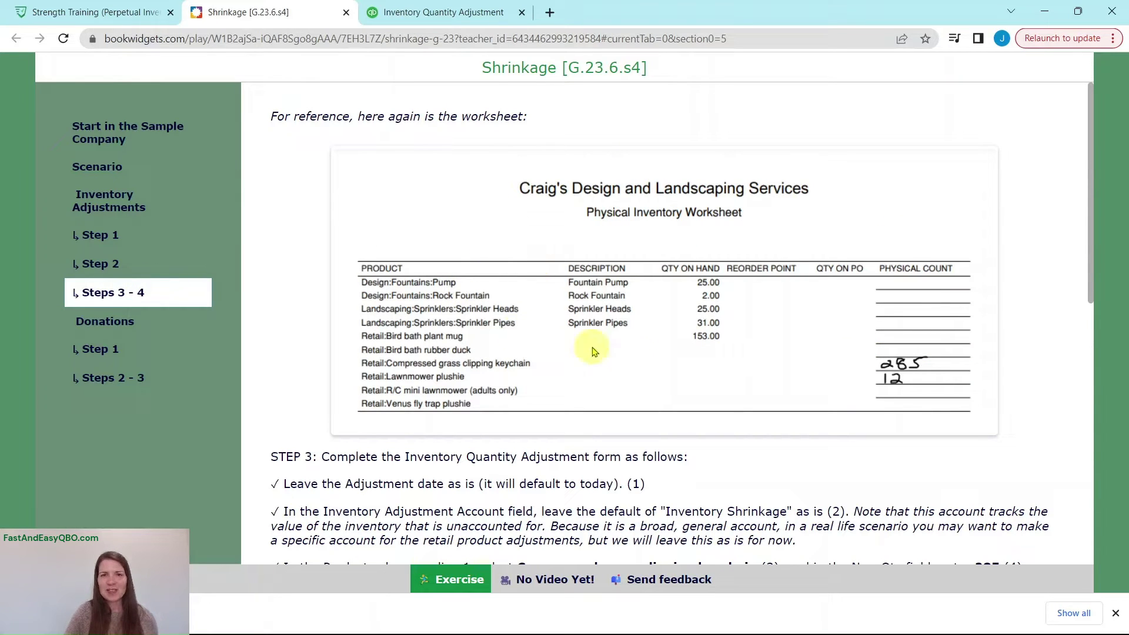
scroll(847, 283, "down", 1)
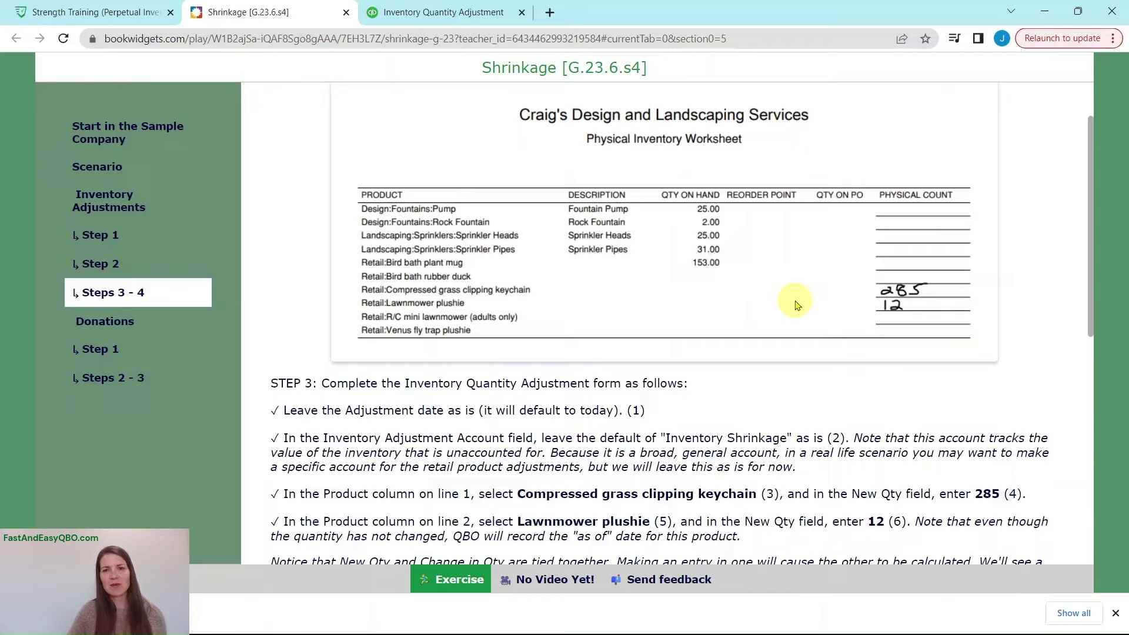
scroll(782, 307, "down", 1)
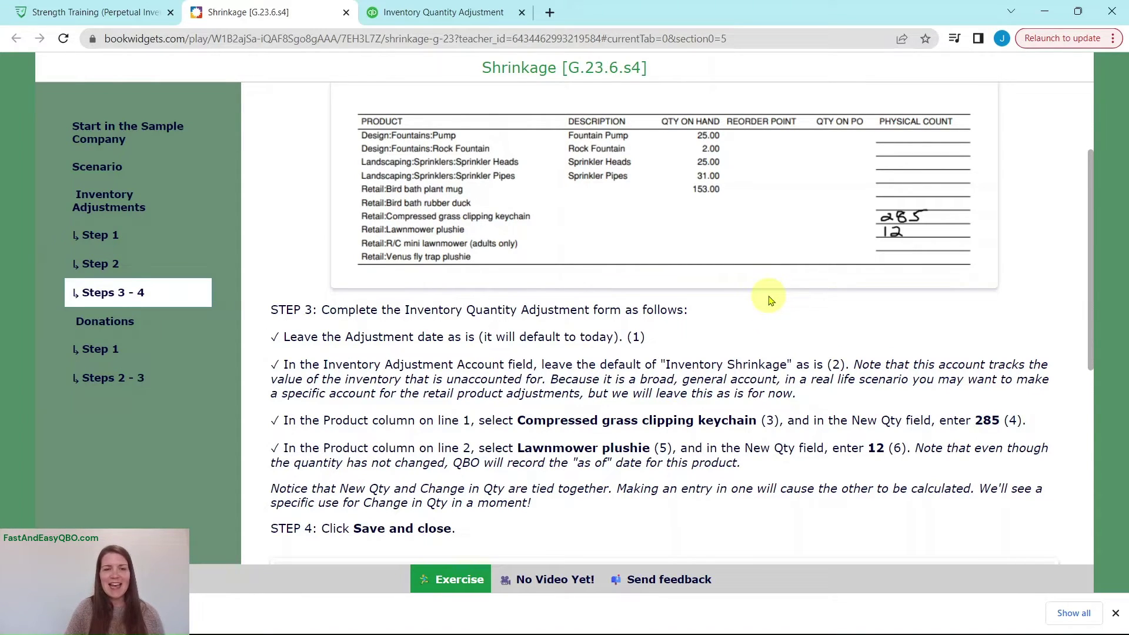
scroll(771, 301, "down", 1)
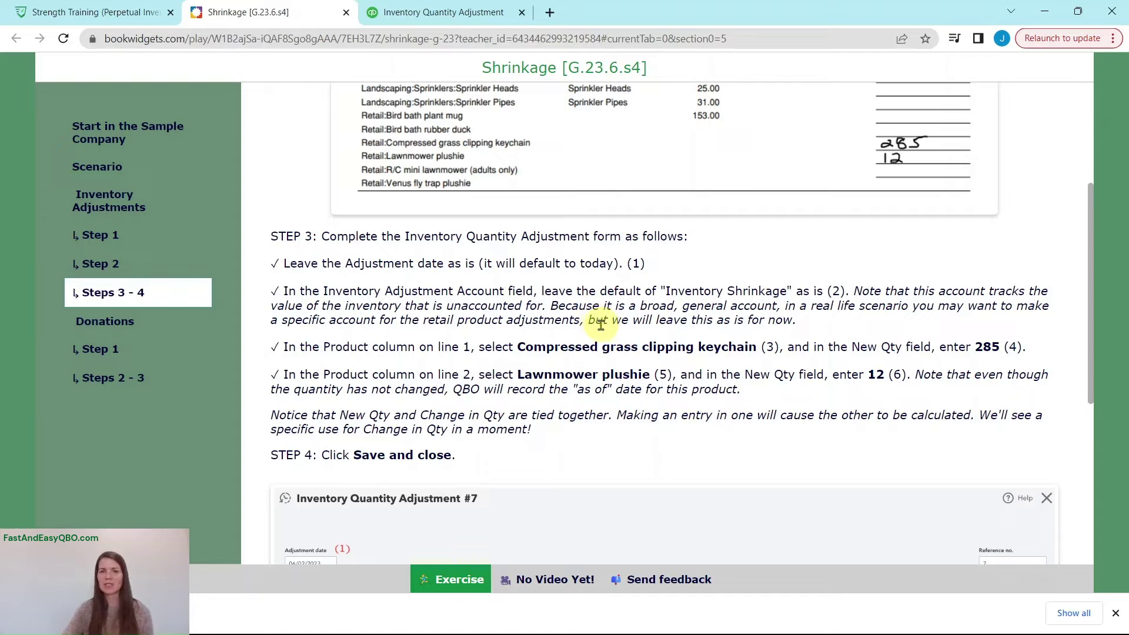
scroll(371, 332, "down", 3)
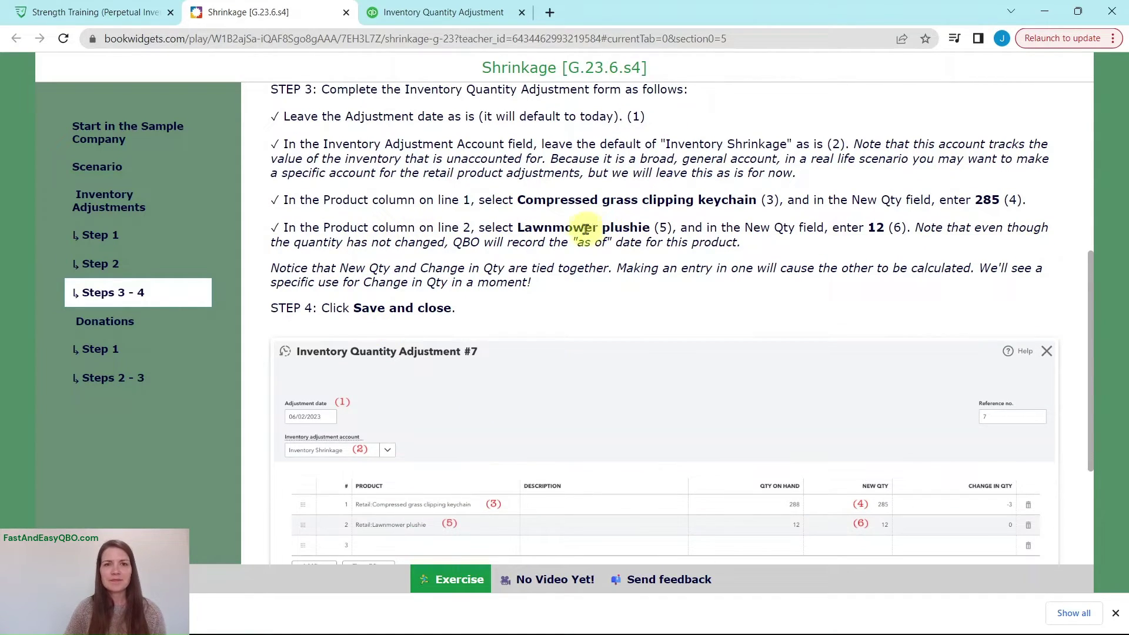
scroll(584, 227, "up", 1)
left_click(435, 11)
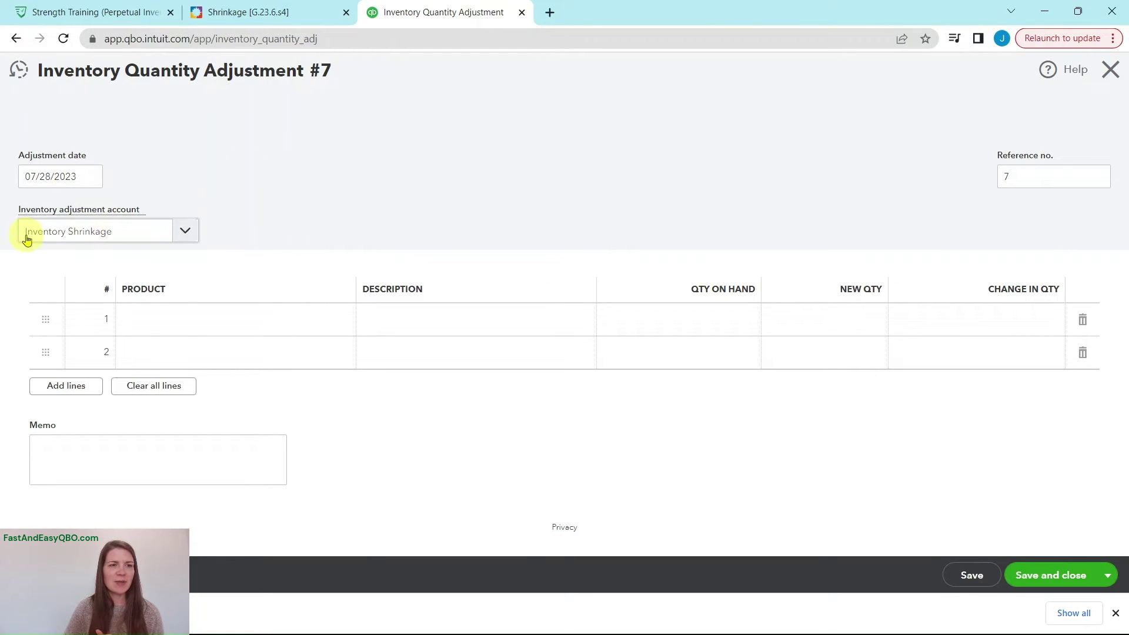
left_click(259, 12)
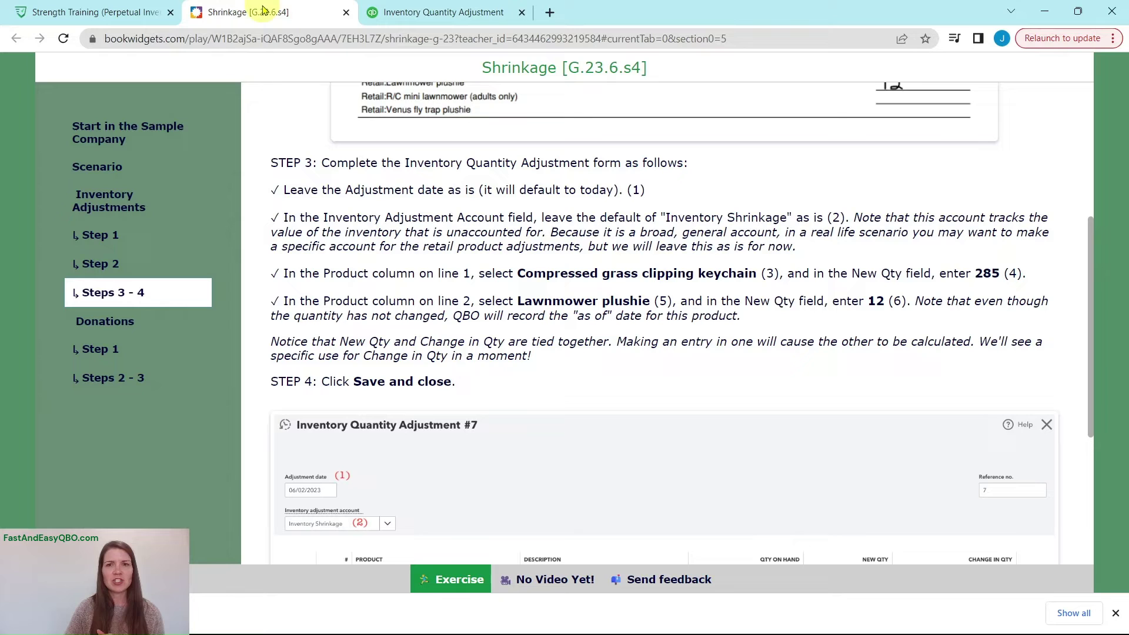
scroll(770, 312, "down", 3)
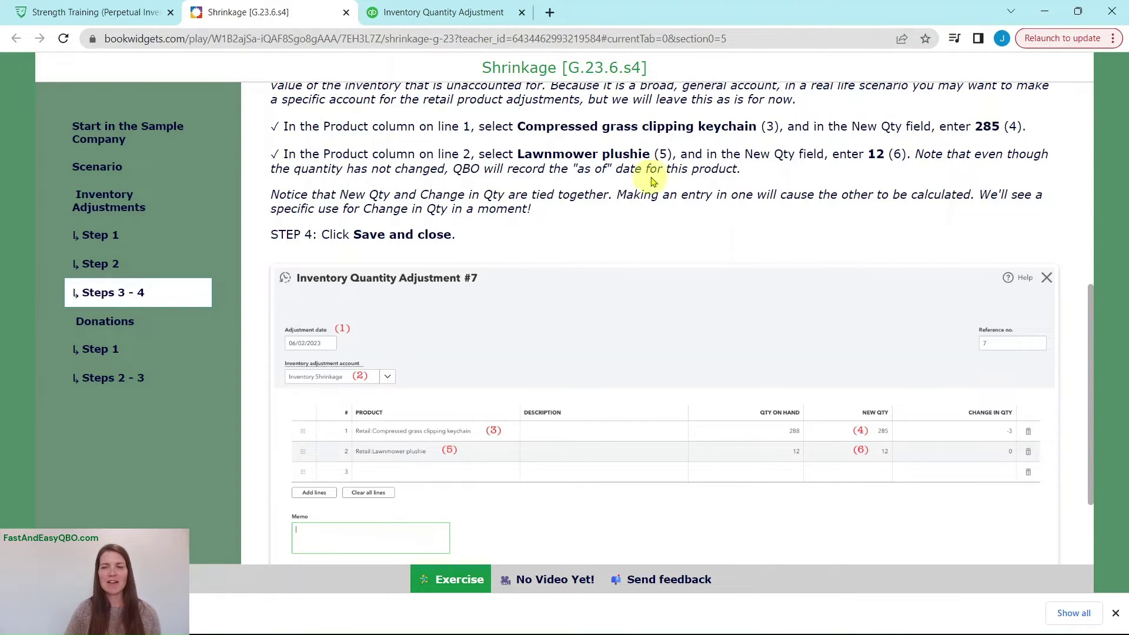
scroll(655, 173, "up", 6)
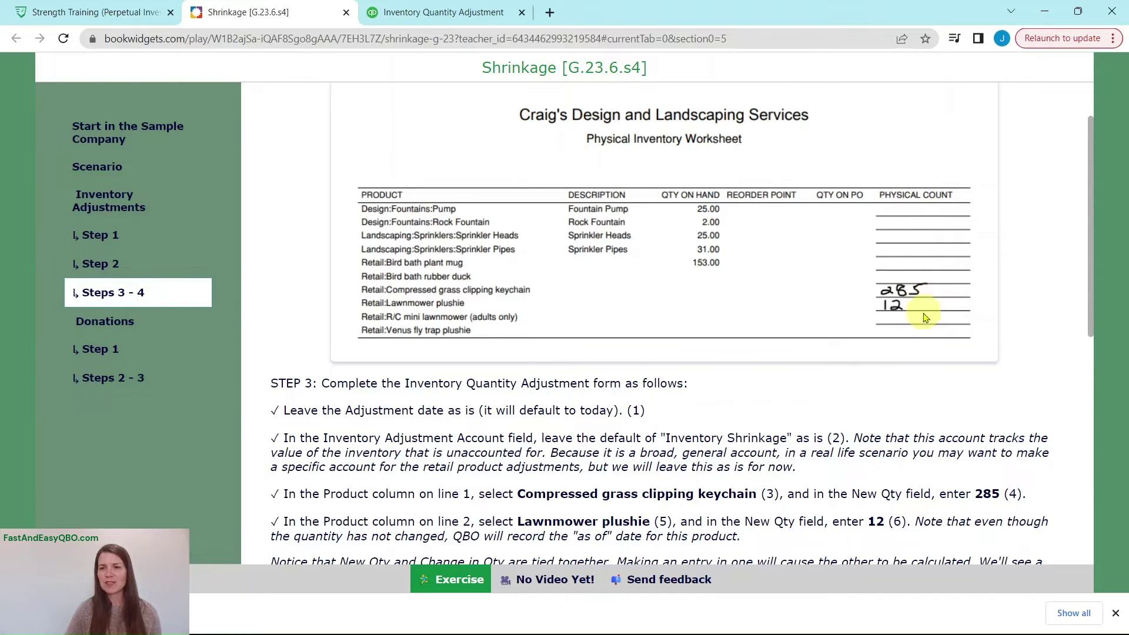
scroll(925, 317, "down", 4)
left_click(465, 15)
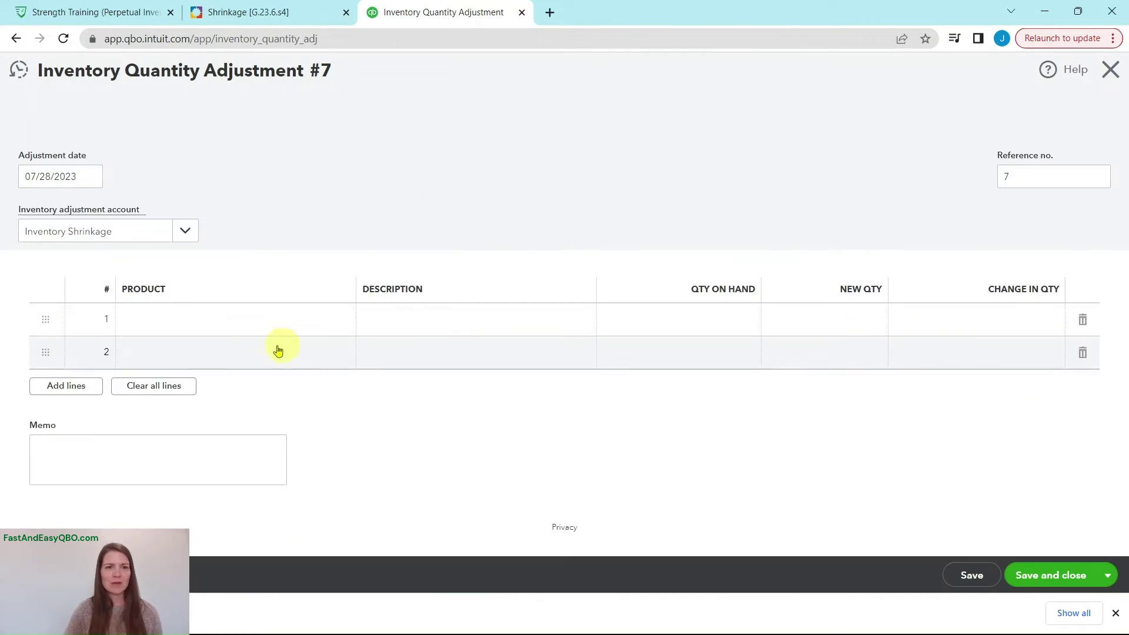
Set line 1 to Compressed grass clipping keychain with new quantity 285, a change of -3
left_click(224, 319)
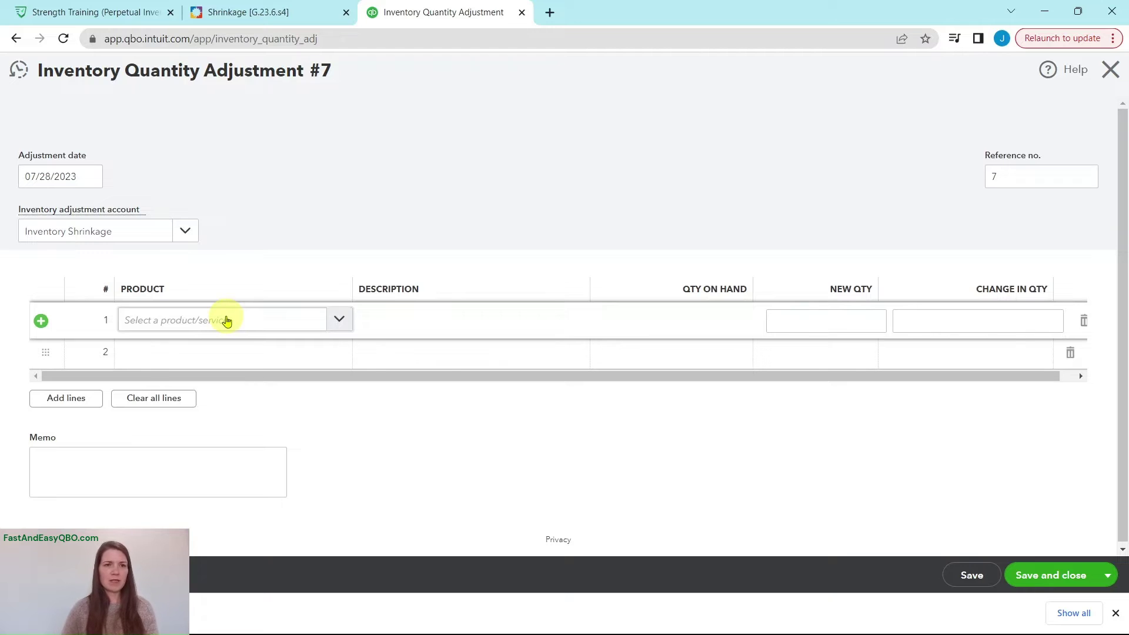
left_click(227, 321)
type("compre")
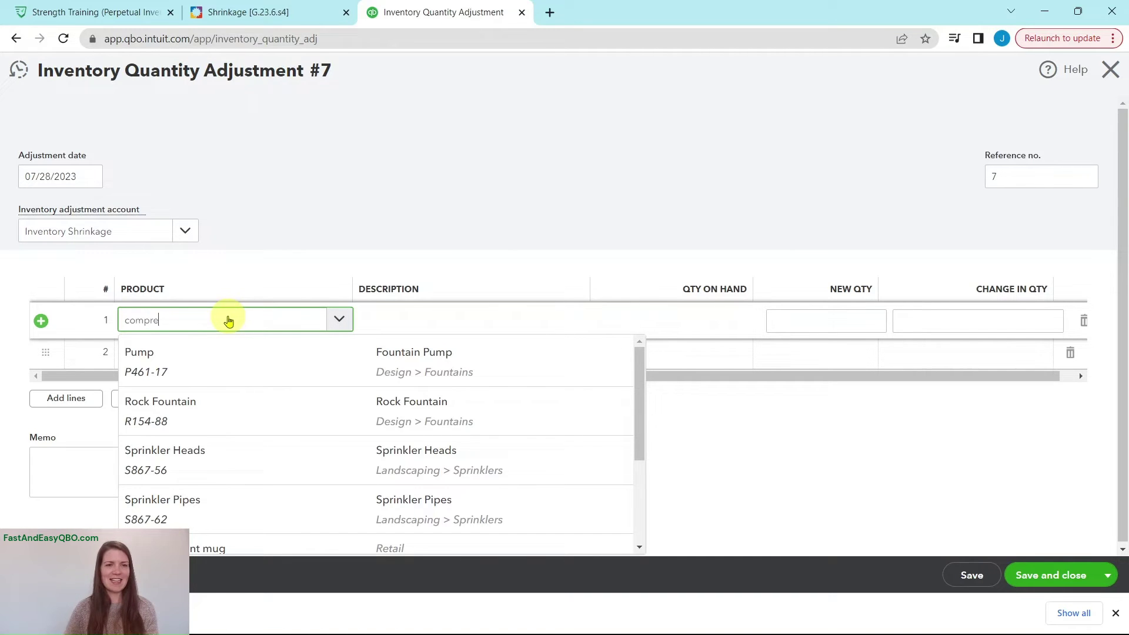
type("ss")
left_click(231, 351)
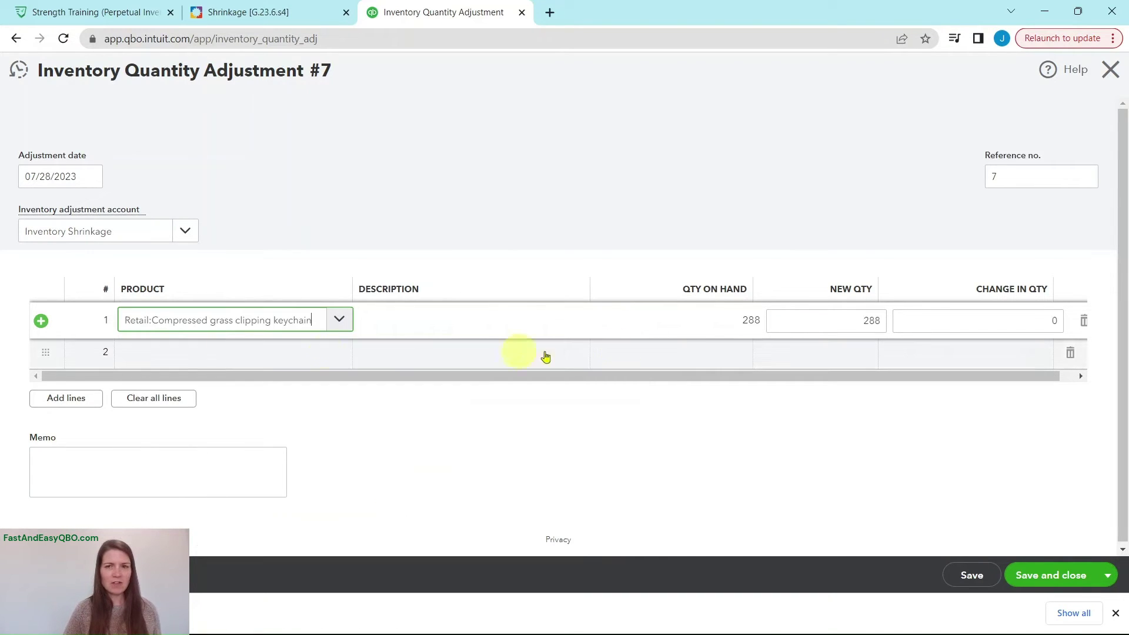
left_click(864, 319)
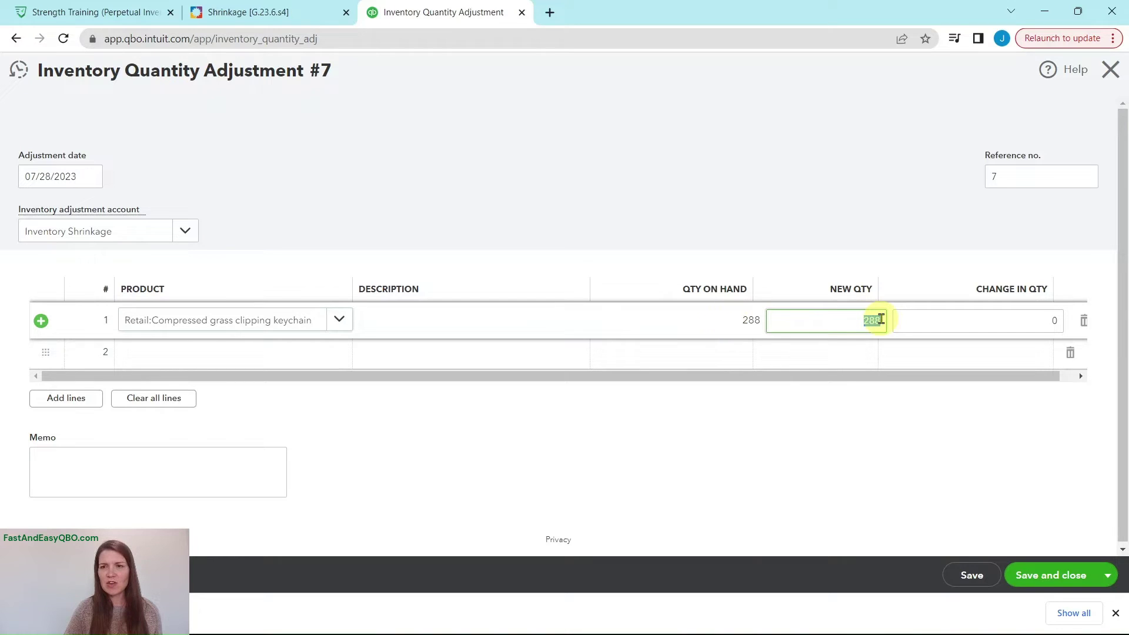
left_click(872, 421)
left_click(1051, 320)
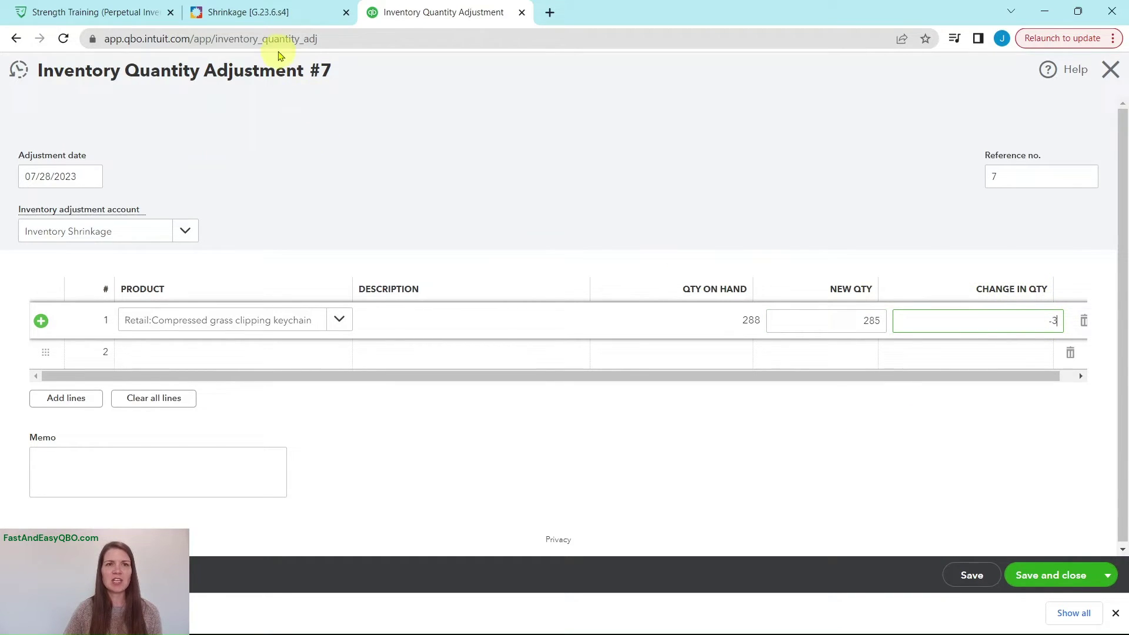
left_click(275, 20)
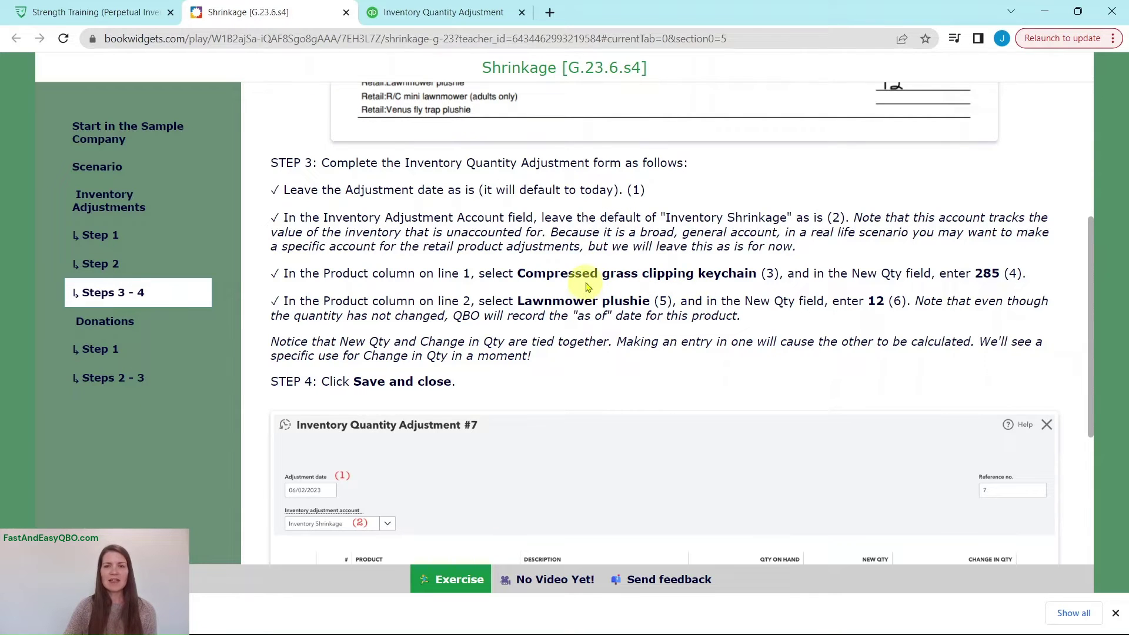
scroll(586, 286, "up", 1)
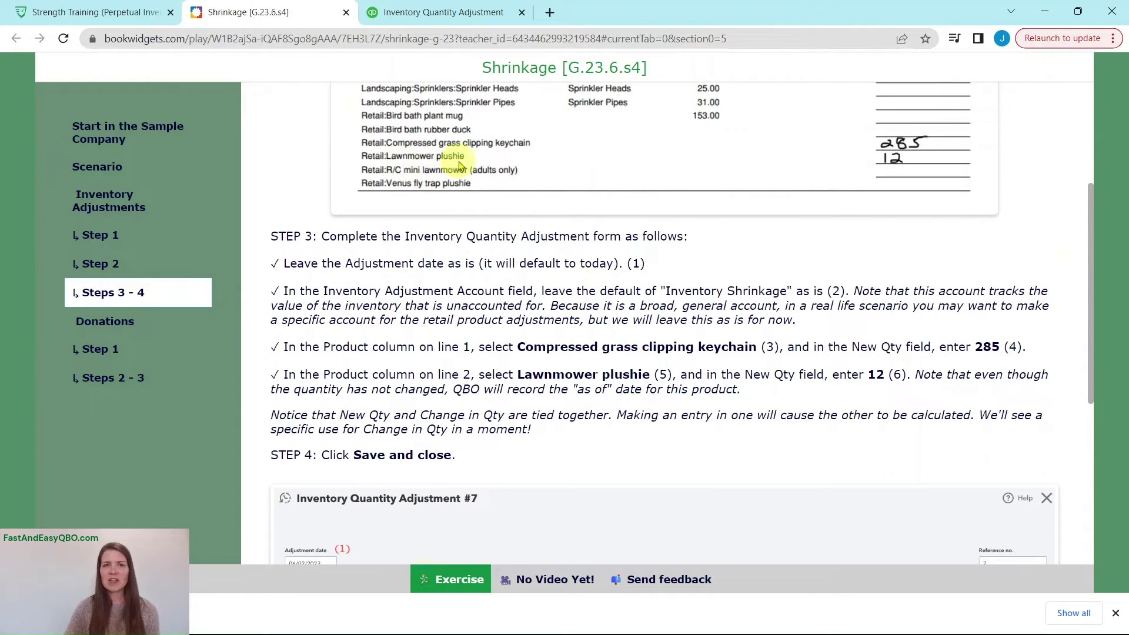
scroll(588, 317, "down", 1)
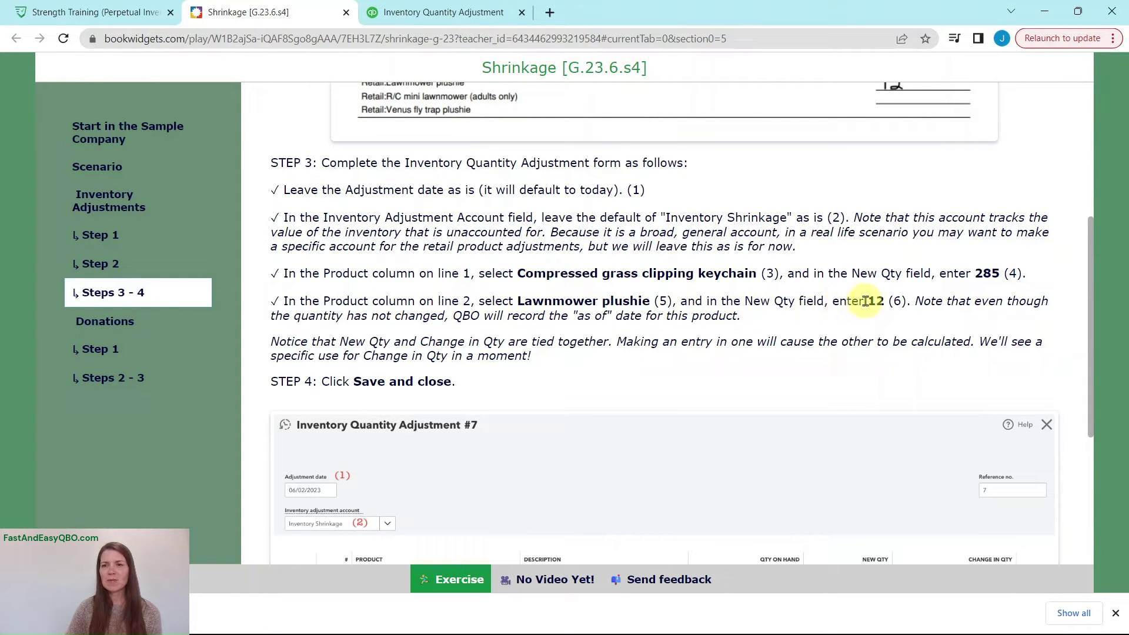
scroll(884, 303, "down", 1)
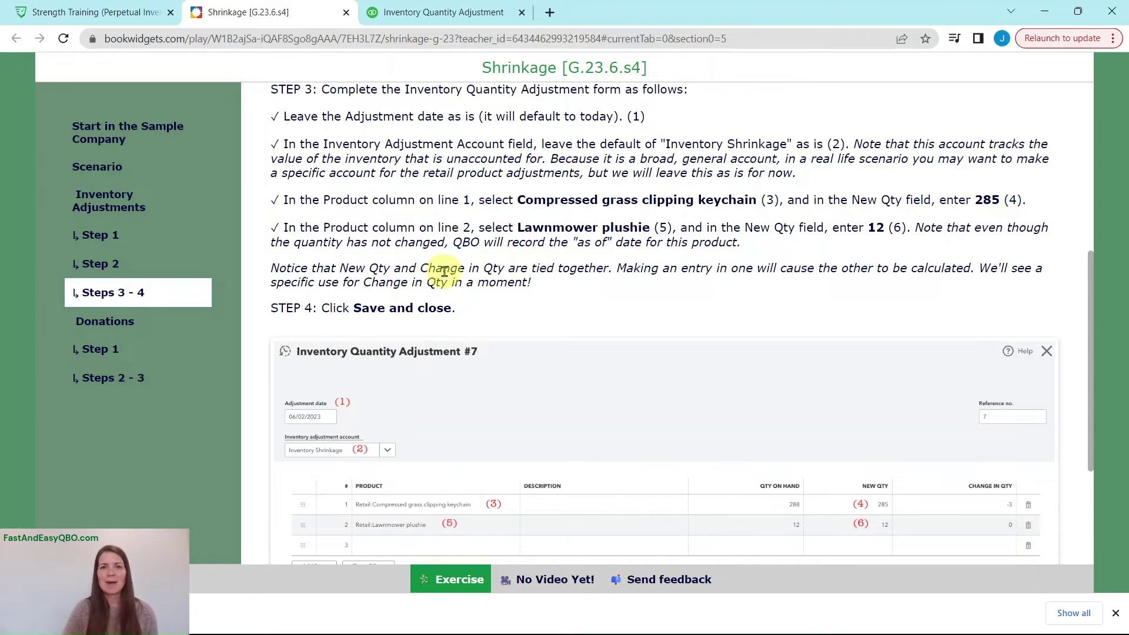
scroll(453, 274, "down", 1)
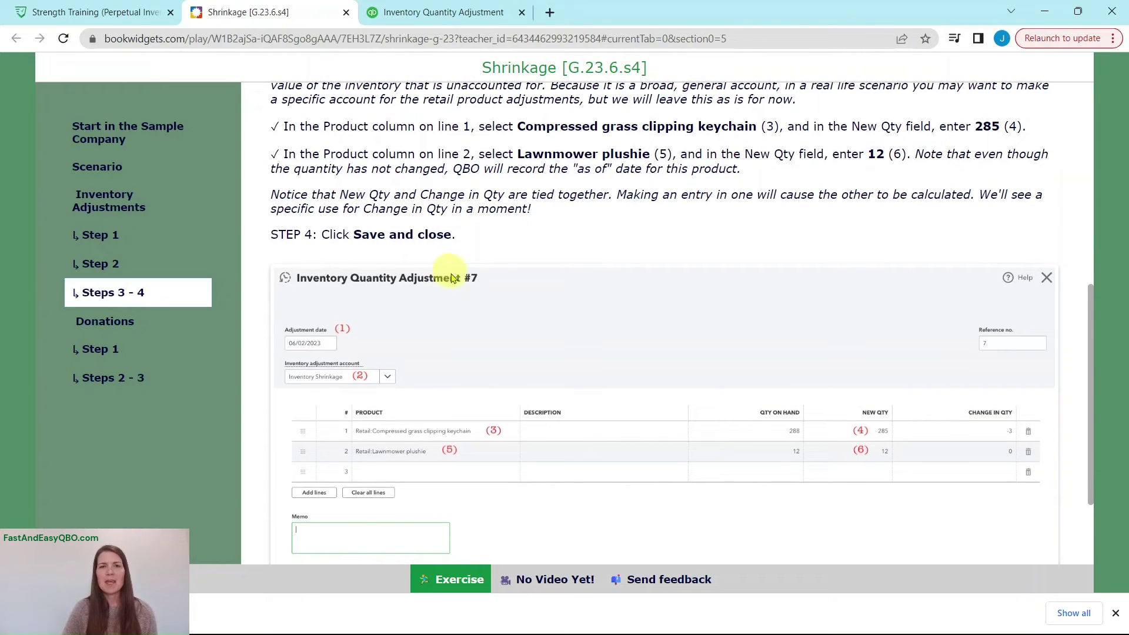
Add Lawnmower plushie as line 2, keeping its new quantity at 12
left_click(462, 12)
left_click(217, 353)
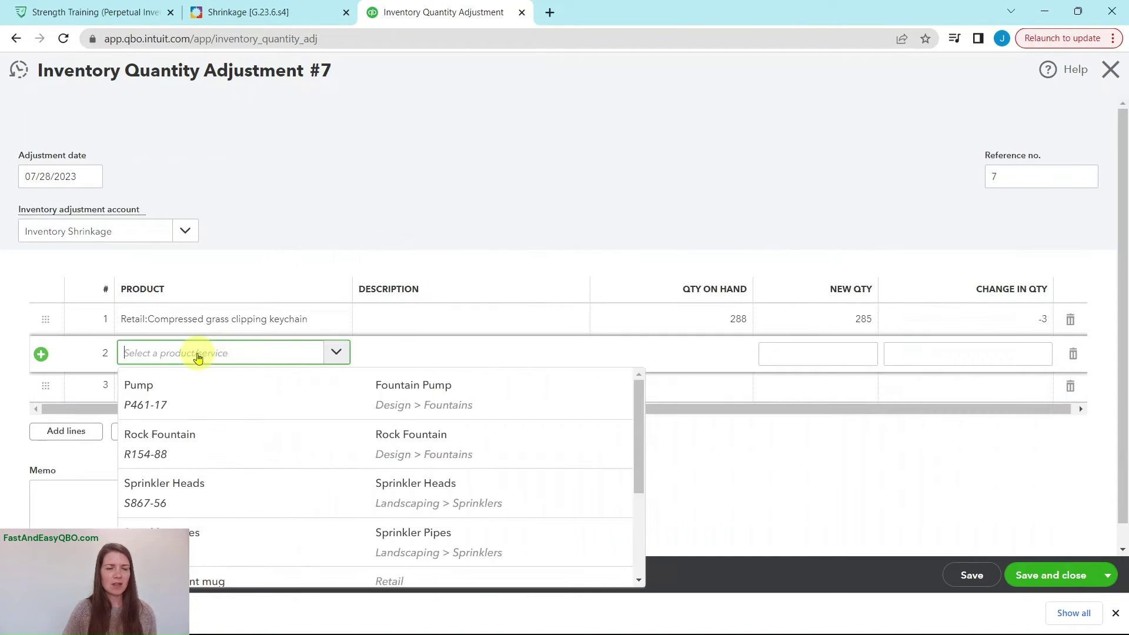
type("plushie")
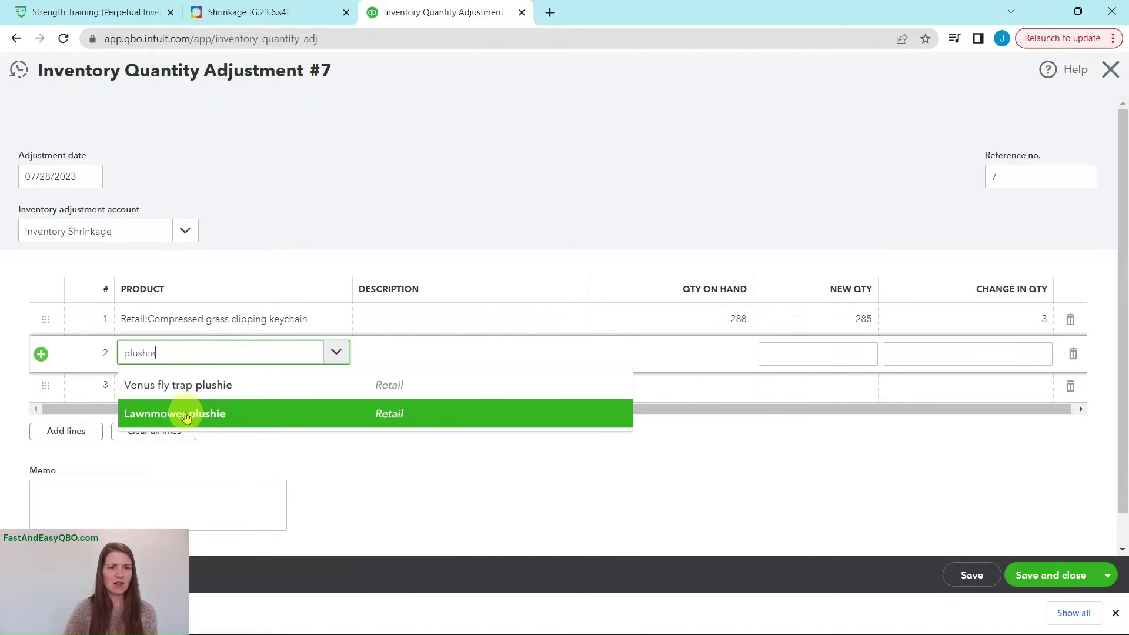
left_click(189, 411)
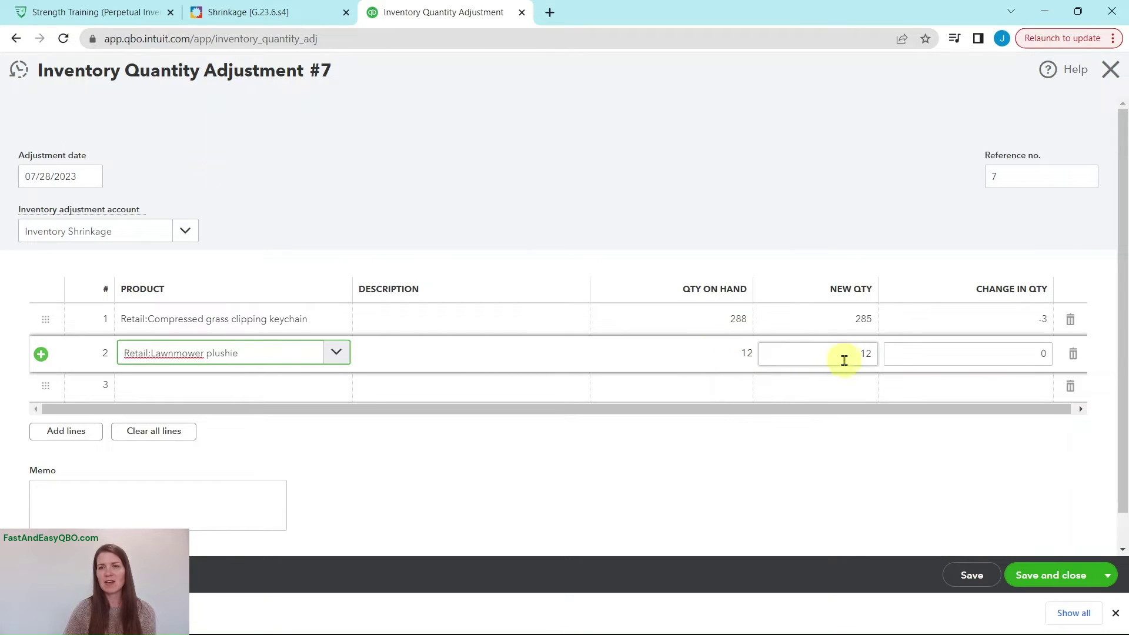
left_click(1041, 353)
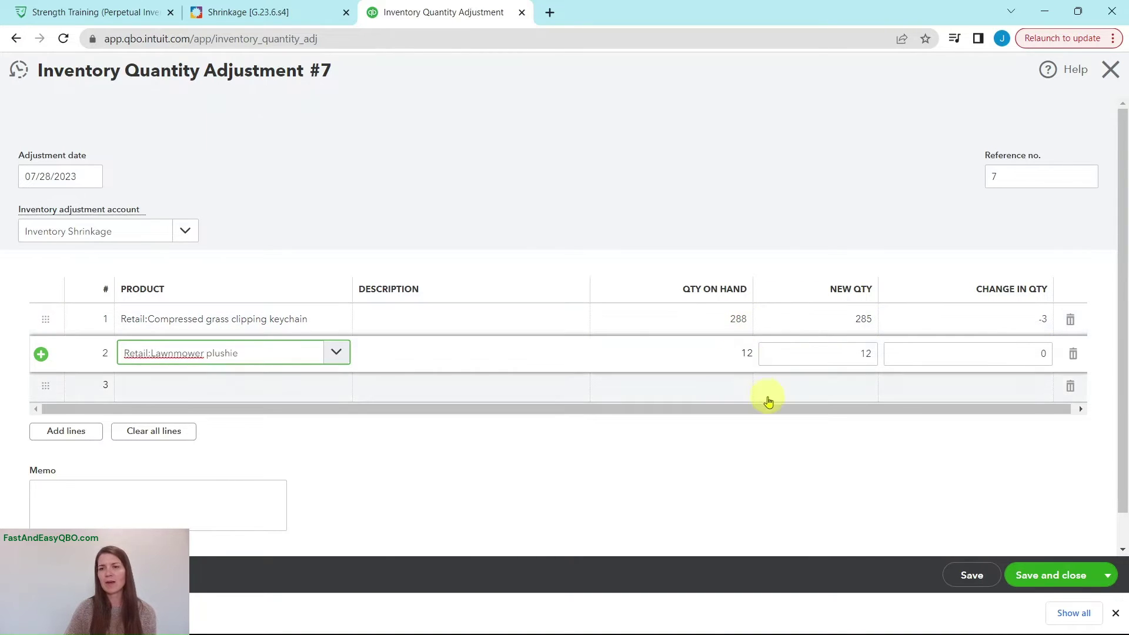
Recheck the lesson, then save and close Inventory Quantity Adjustment 7
left_click(254, 16)
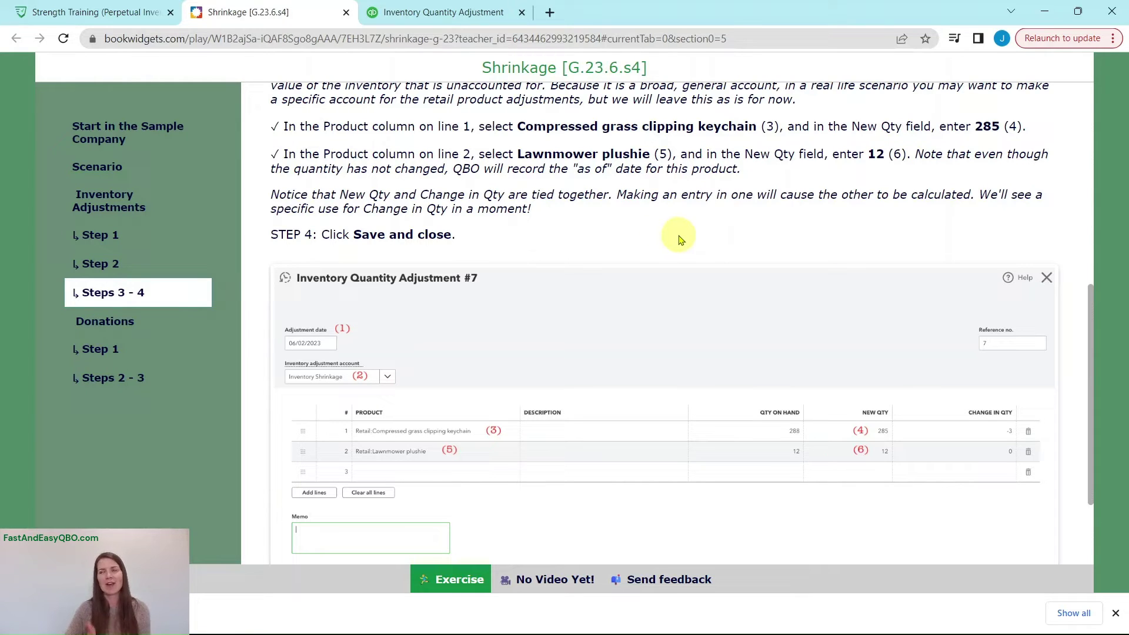
left_click(449, 18)
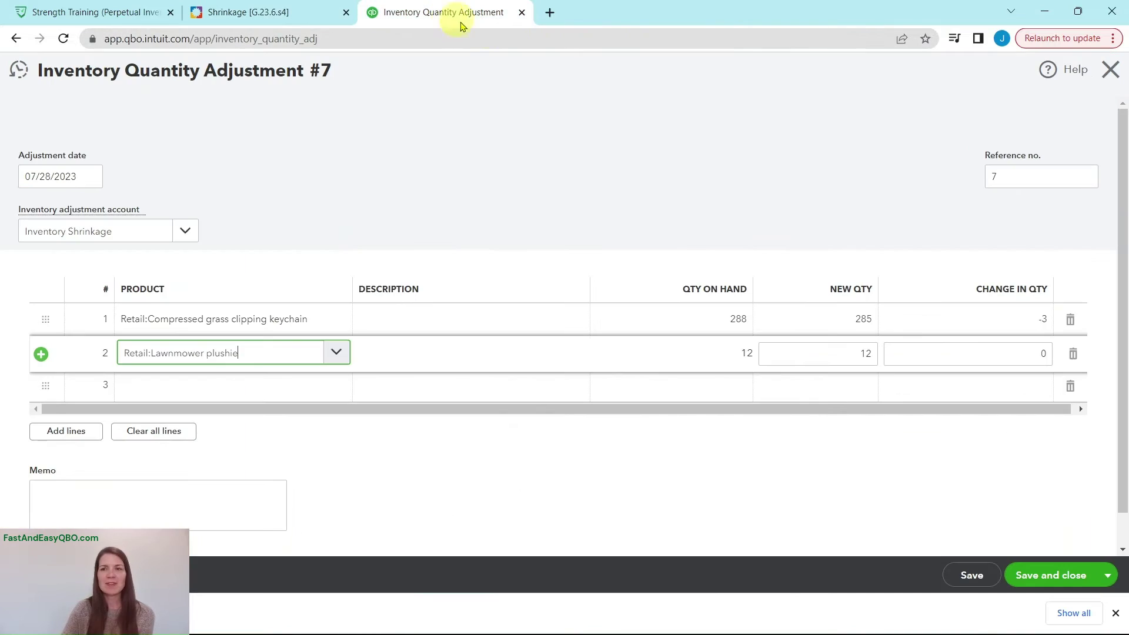
left_click(1057, 579)
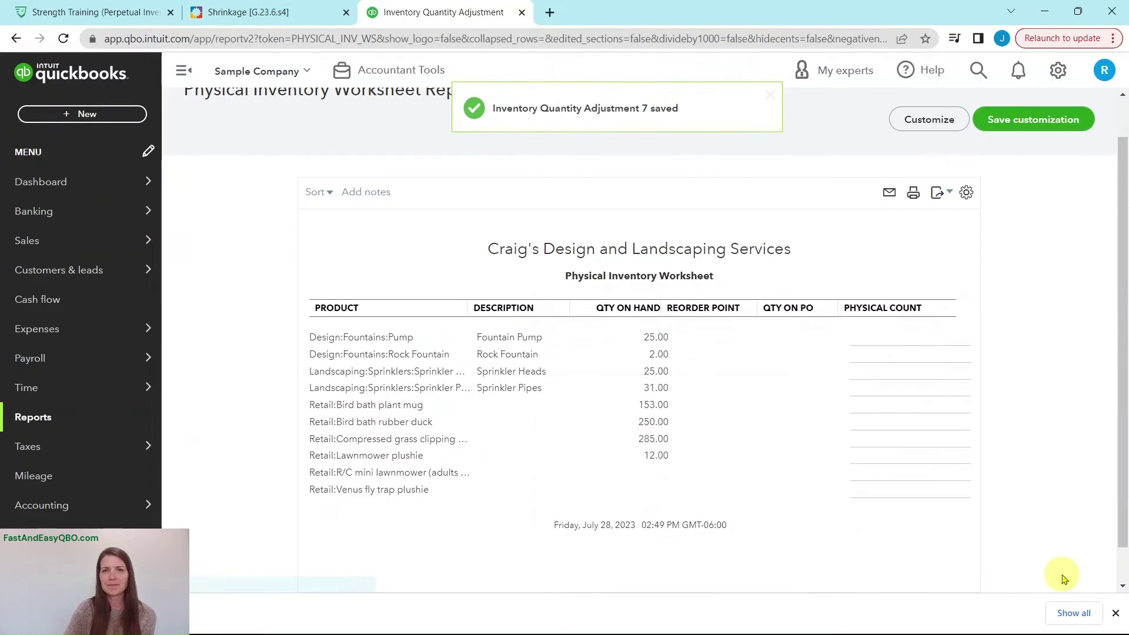
Show the Donations section's Step 1 instructions in the Shrinkage lesson
left_click(306, 22)
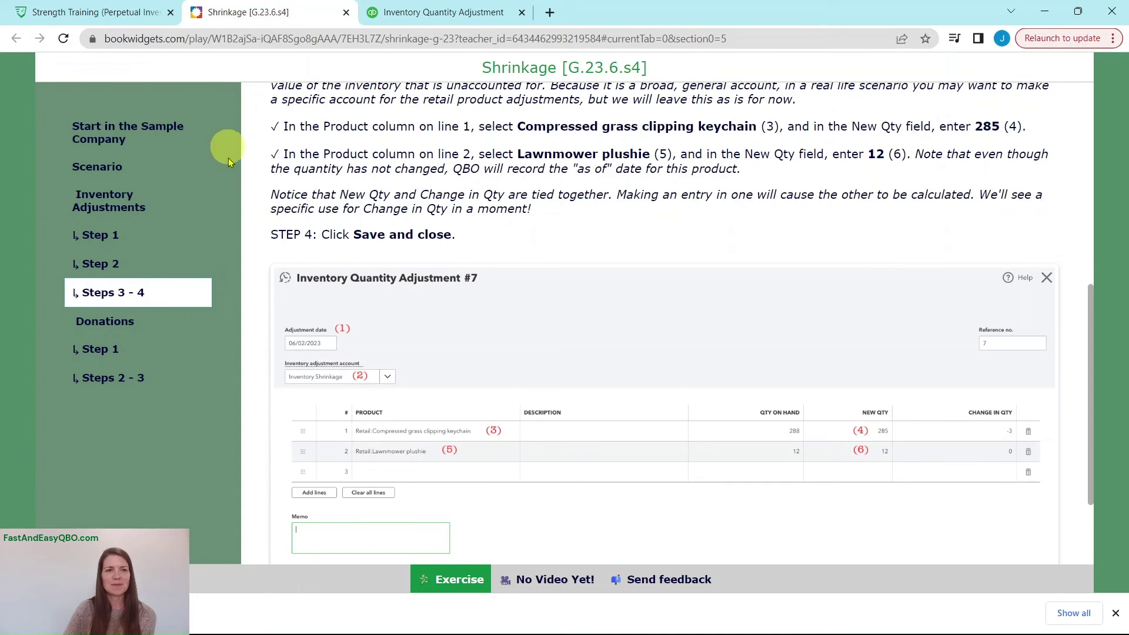
left_click(136, 327)
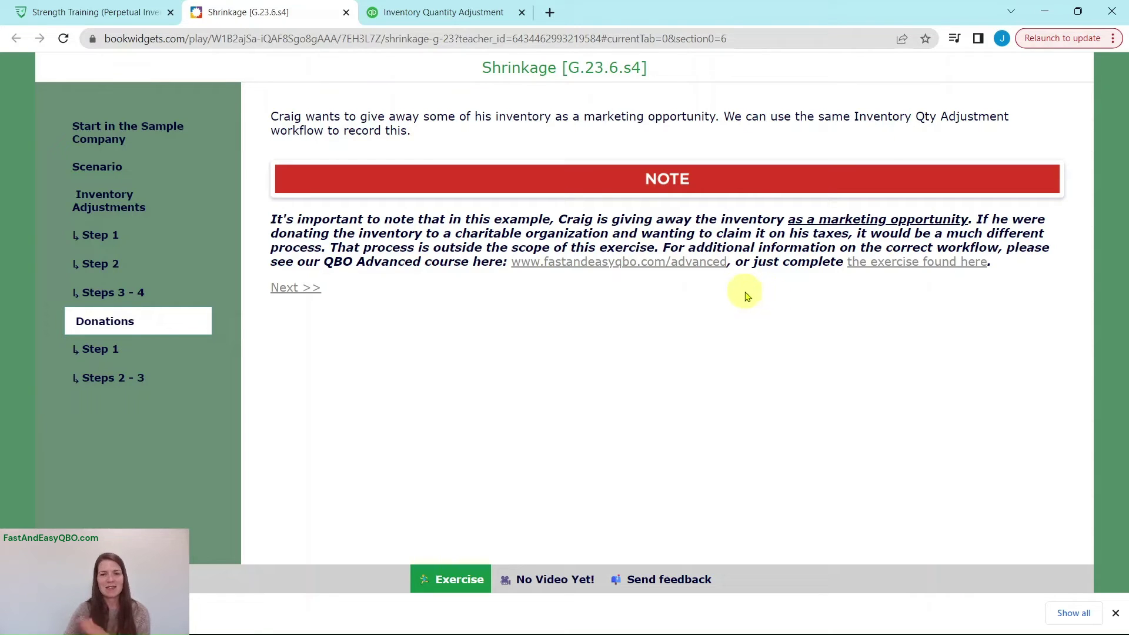
left_click(106, 354)
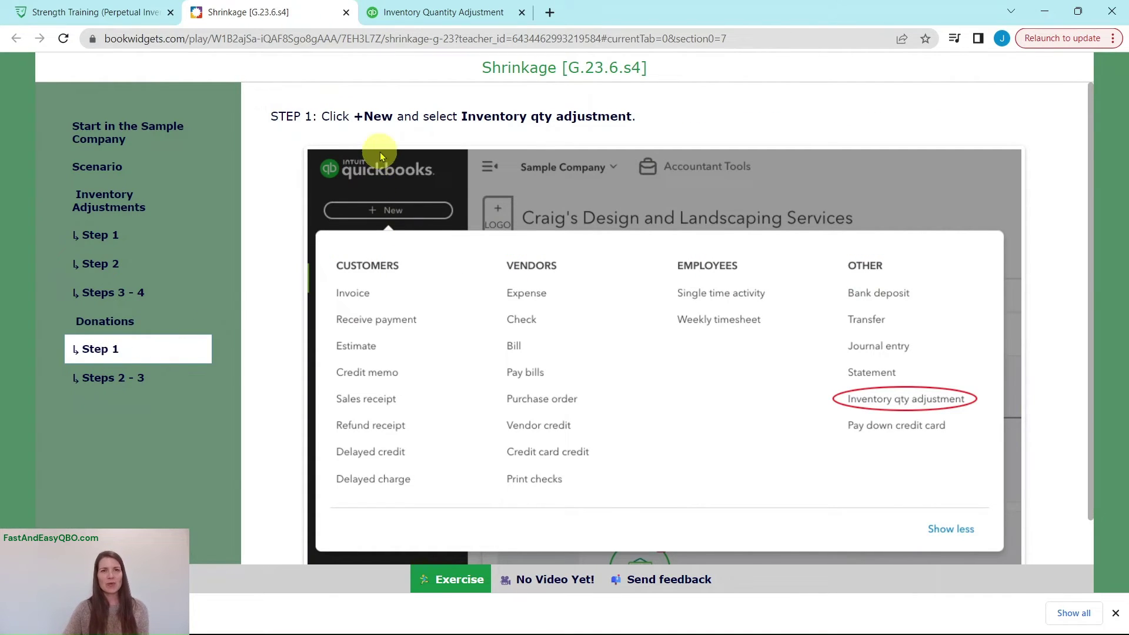
scroll(396, 167, "down", 1)
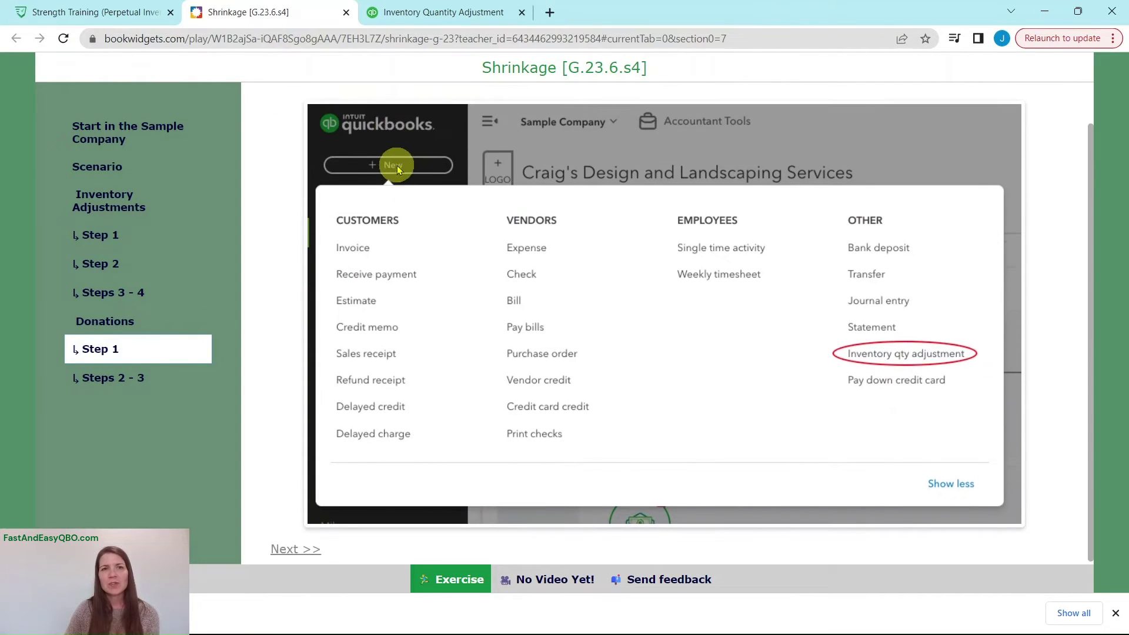
scroll(396, 166, "up", 1)
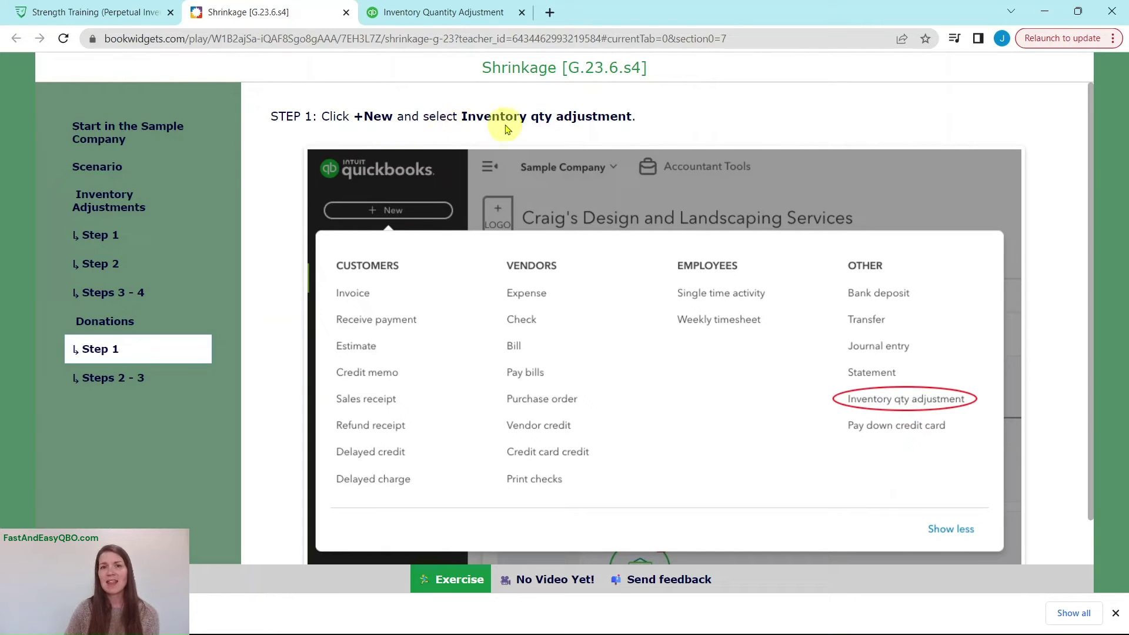
Start new inventory quantity adjustment #8 from the + New menu in QuickBooks
left_click(440, 12)
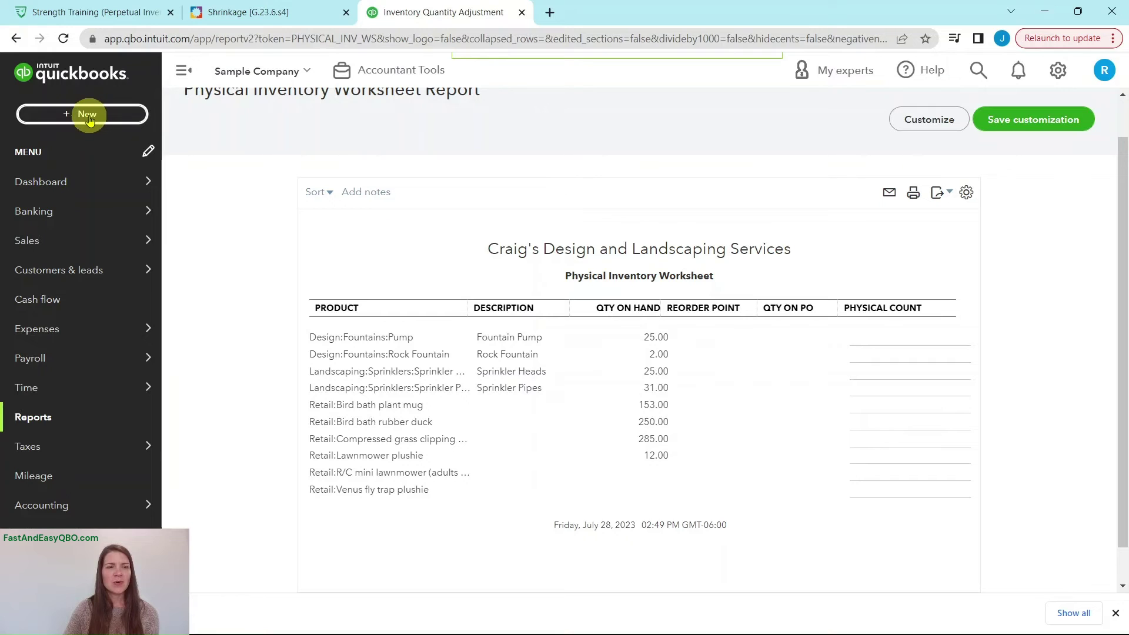
left_click(89, 117)
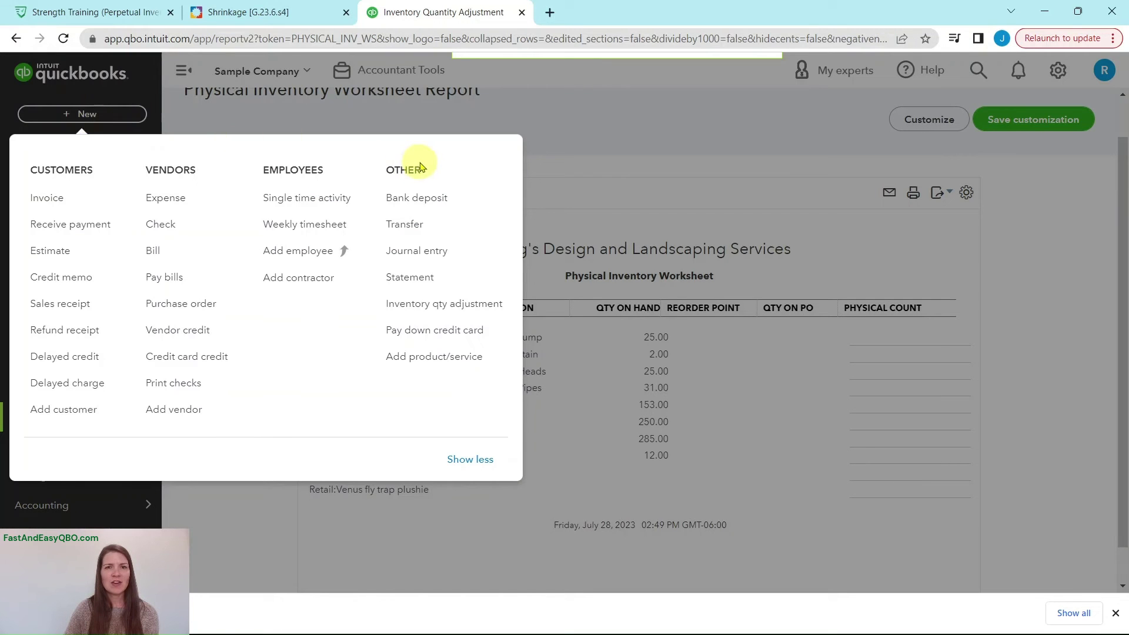
left_click(422, 305)
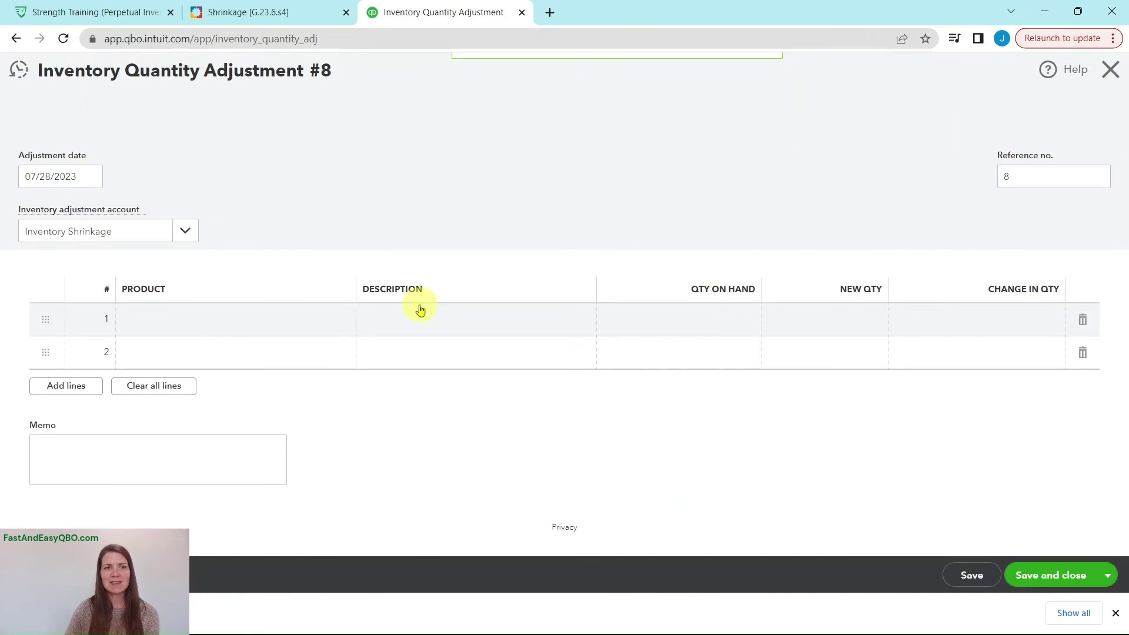
left_click(248, 17)
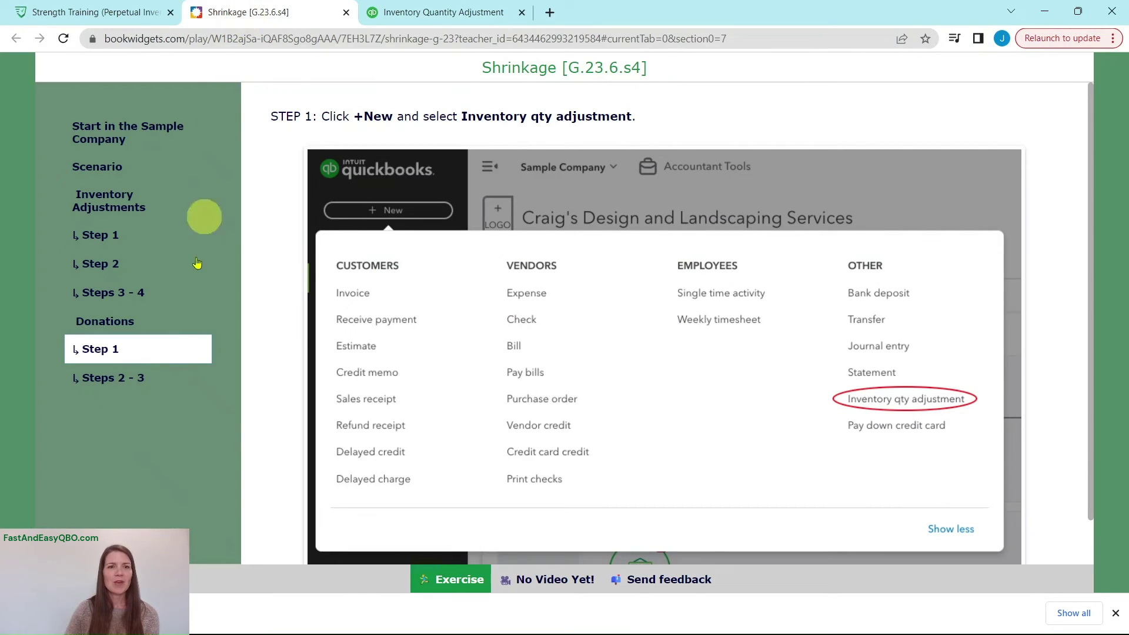
Read the lesson's Steps 2 - 3 instructions, then return to adjustment #8
left_click(141, 378)
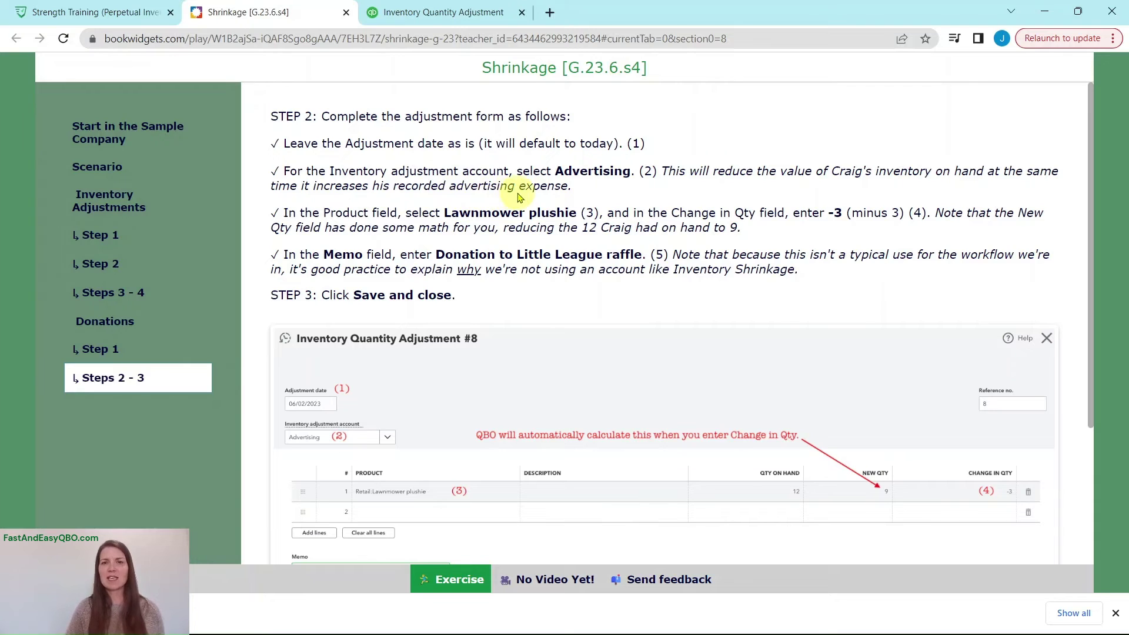
left_click(438, 13)
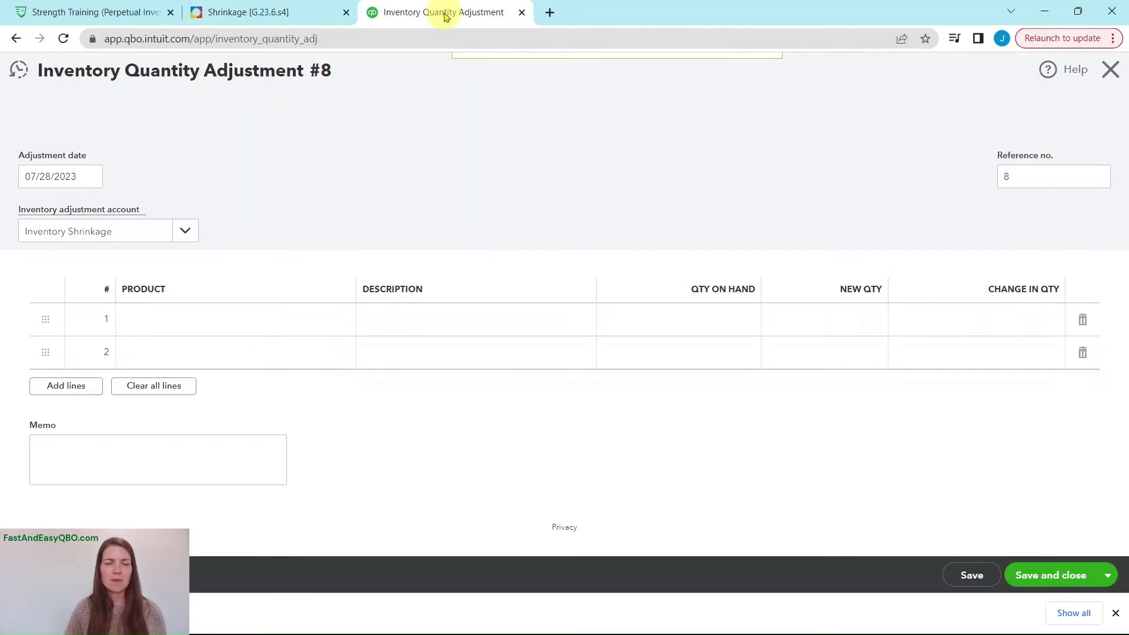
Change adjustment #8's account from Inventory Shrinkage to Advertising
left_click(157, 233)
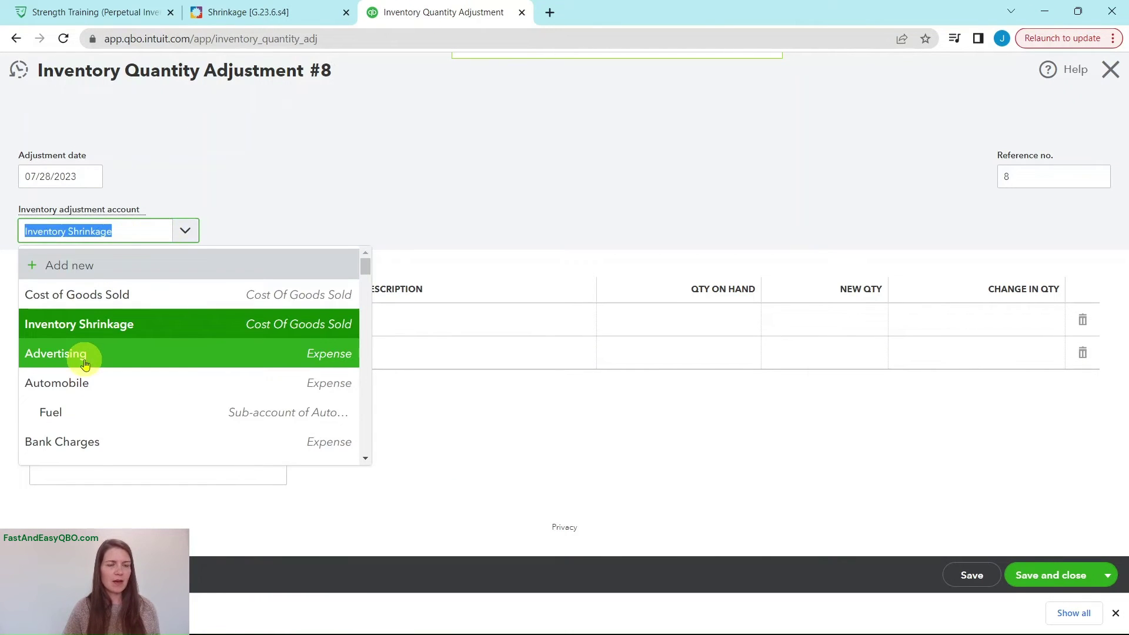
left_click(242, 11)
left_click(455, 9)
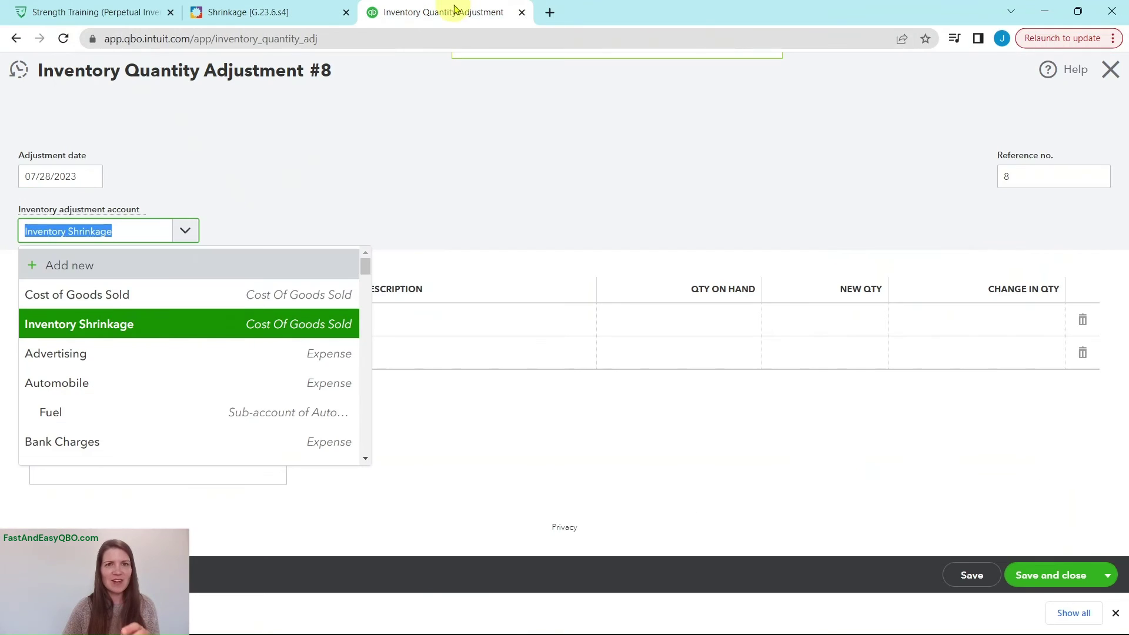
left_click(87, 354)
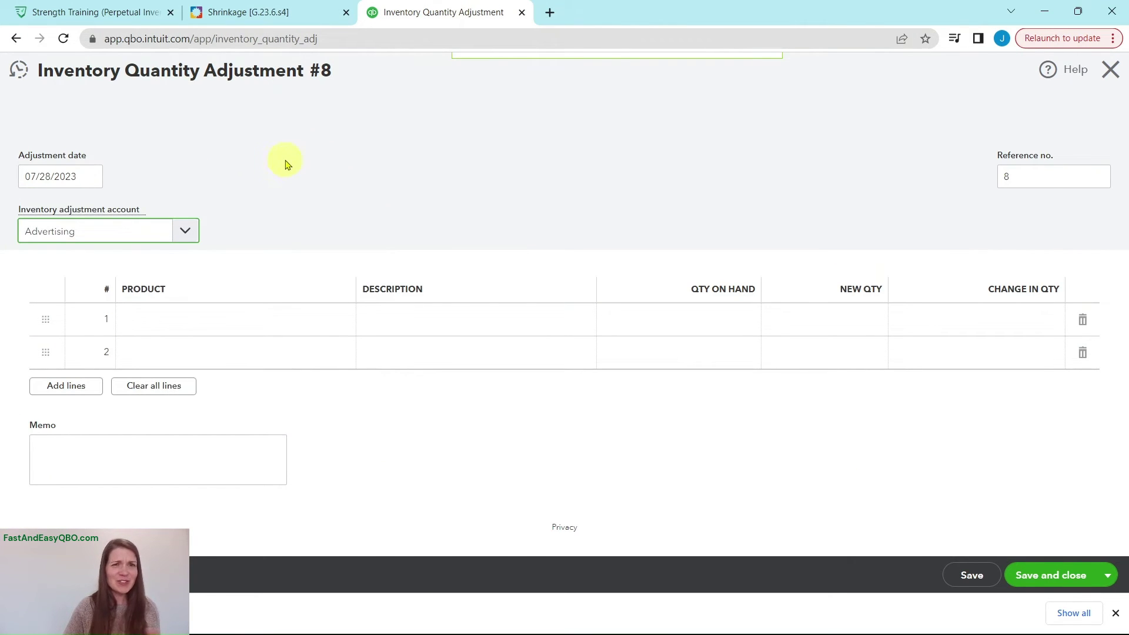
left_click(277, 13)
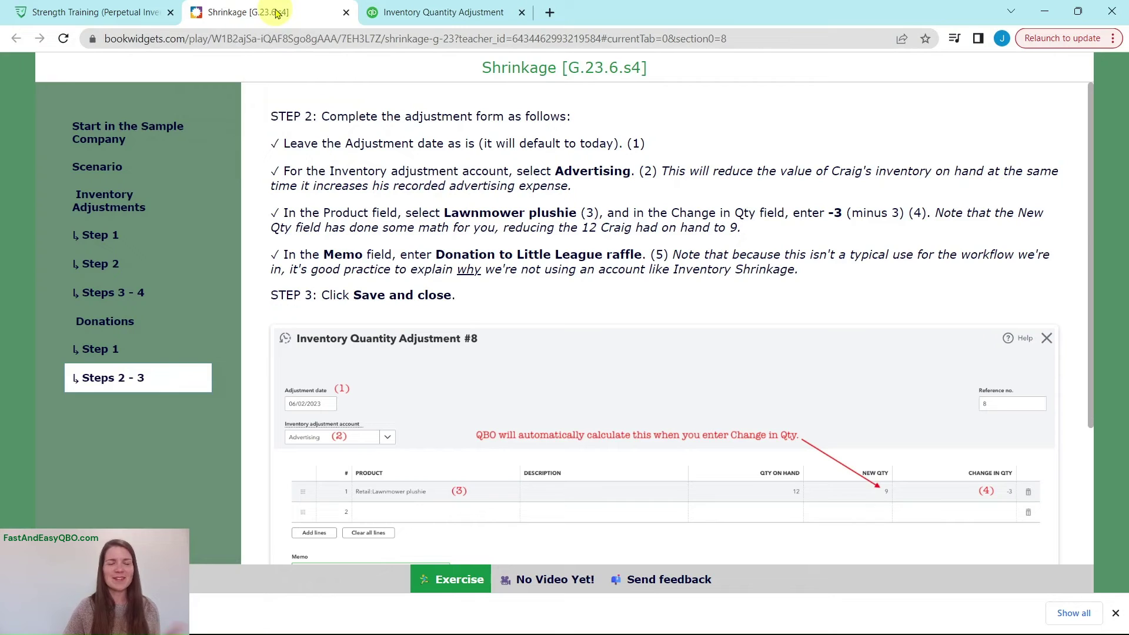
Add line 1 for Lawnmower plushie with a -3 quantity change, 12 down to 9
left_click(451, 14)
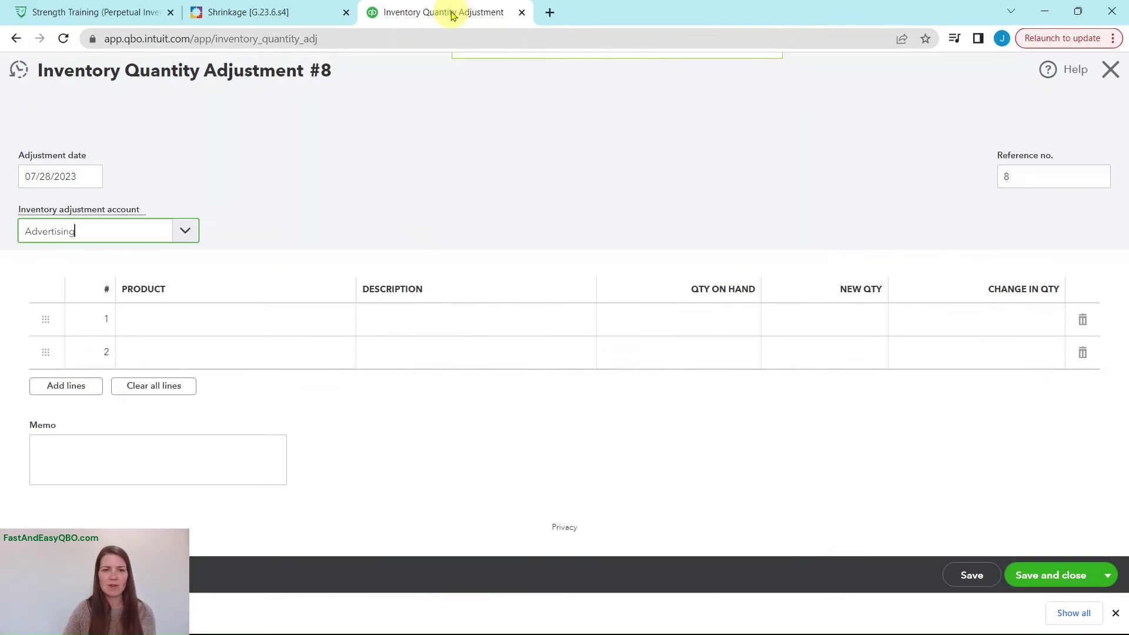
left_click(278, 321)
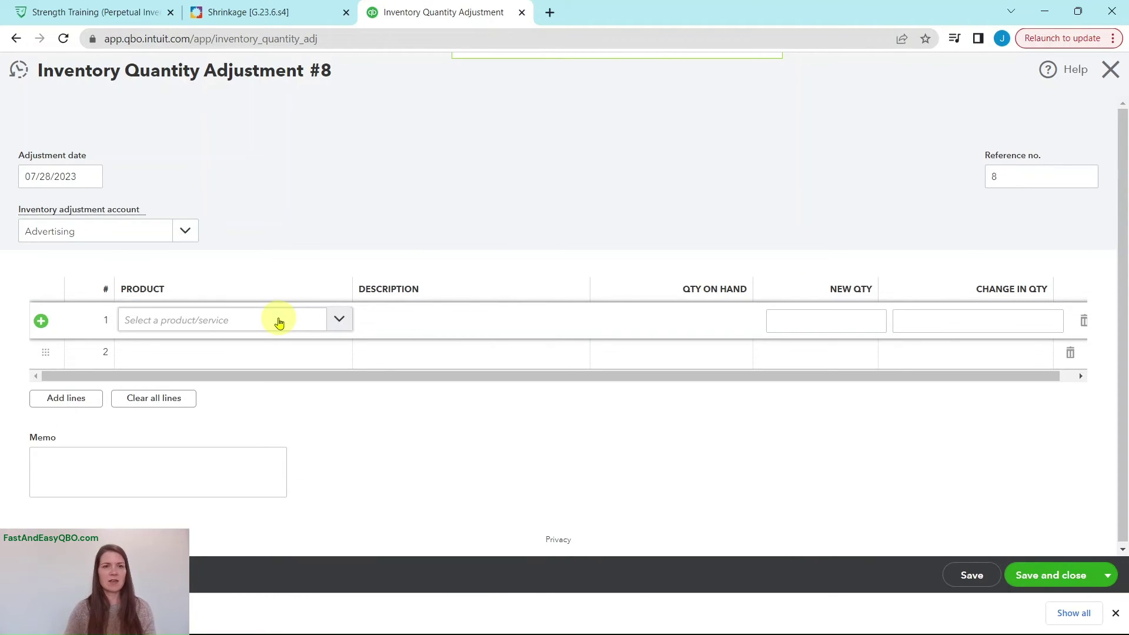
left_click(278, 321)
type("lawn")
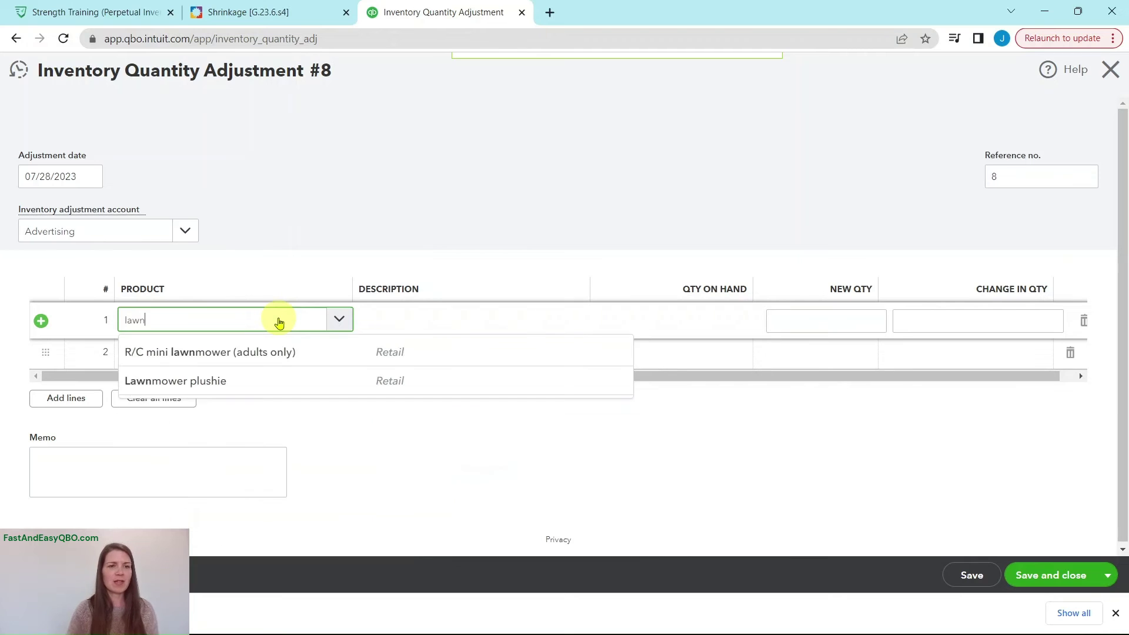
left_click(255, 381)
left_click(925, 328)
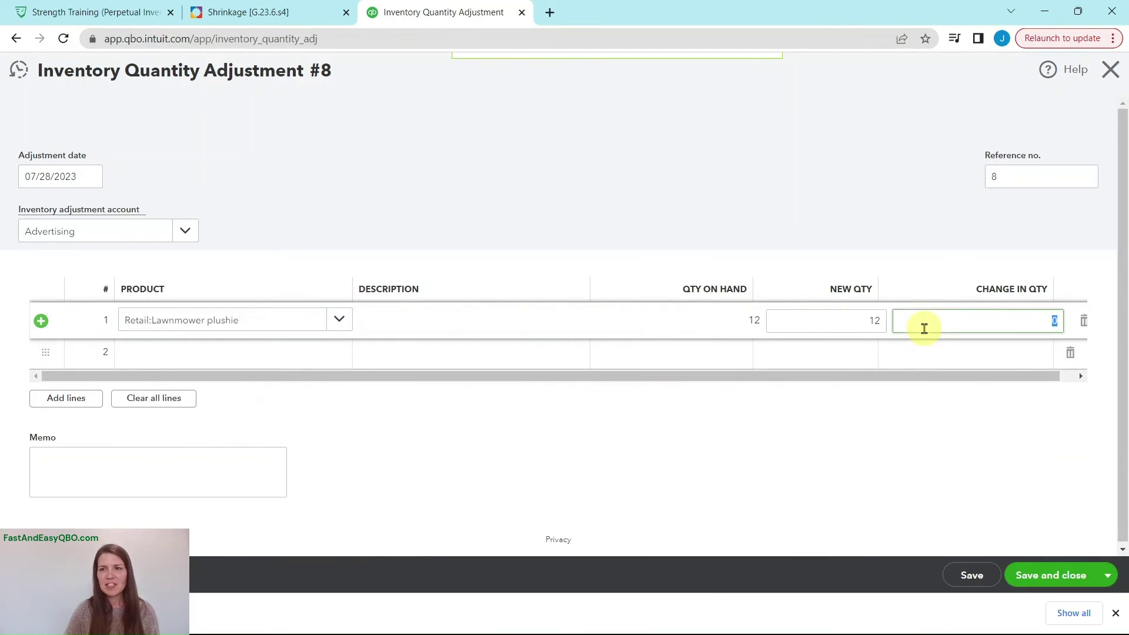
double_click(1053, 321)
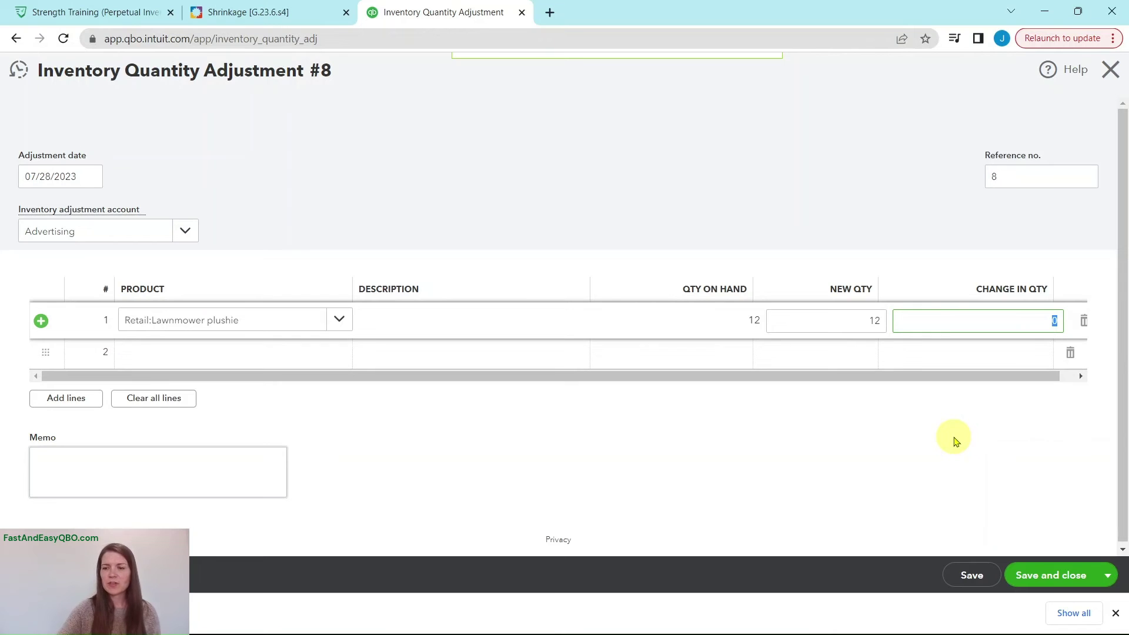
type("-3")
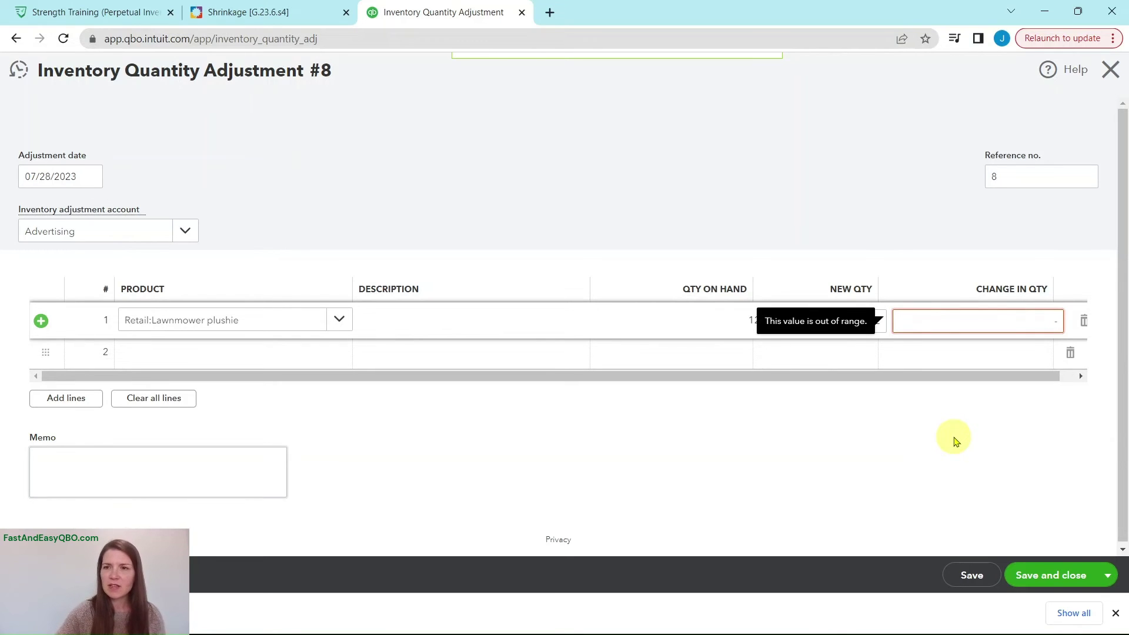
left_click(954, 441)
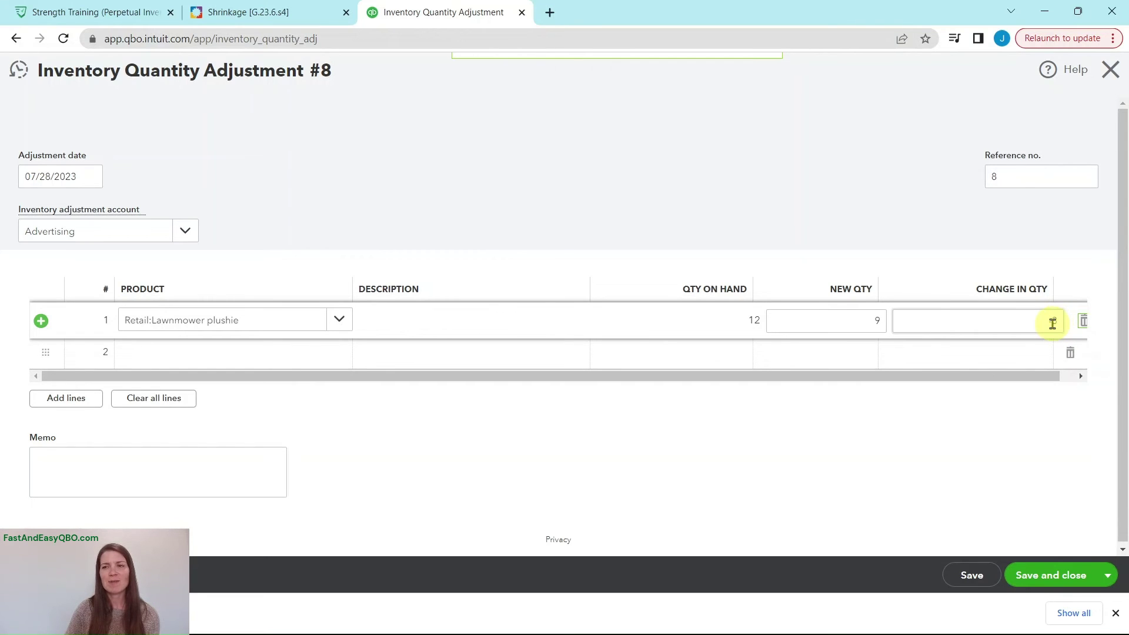
Review the lesson's memo instruction, then go to the adjustment's Memo field
left_click(287, 14)
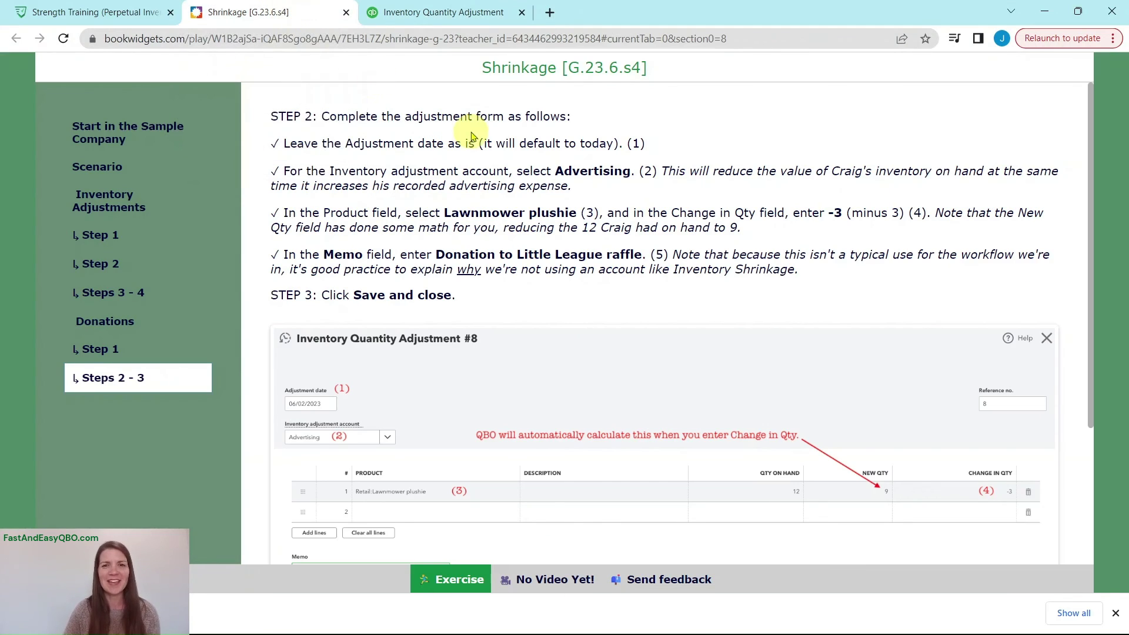
scroll(376, 257, "down", 1)
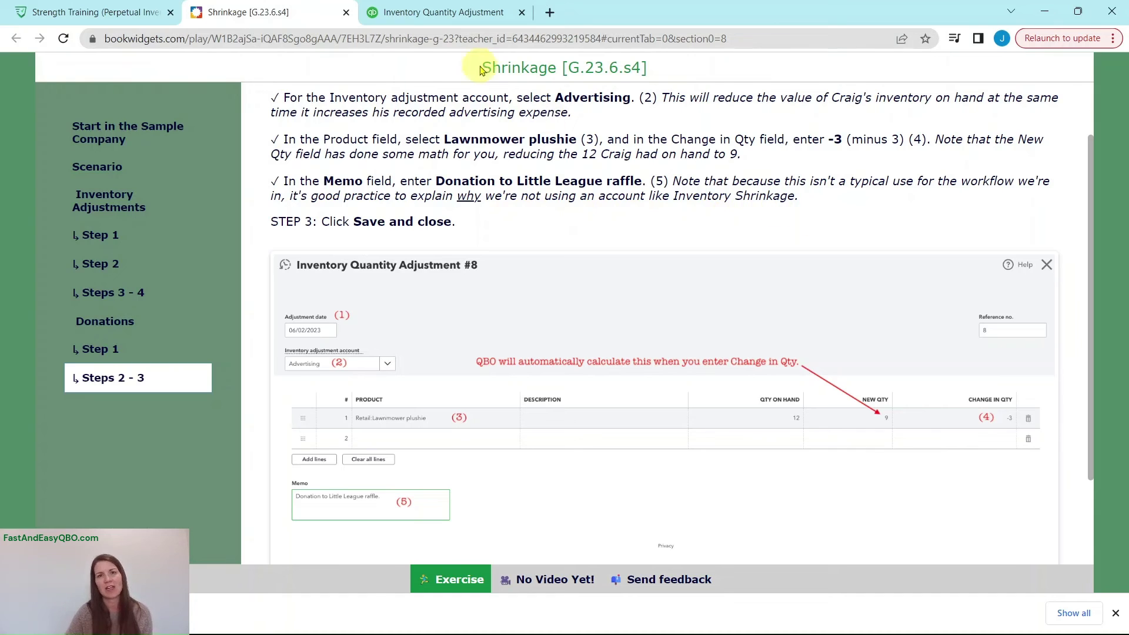
left_click(428, 21)
left_click(164, 464)
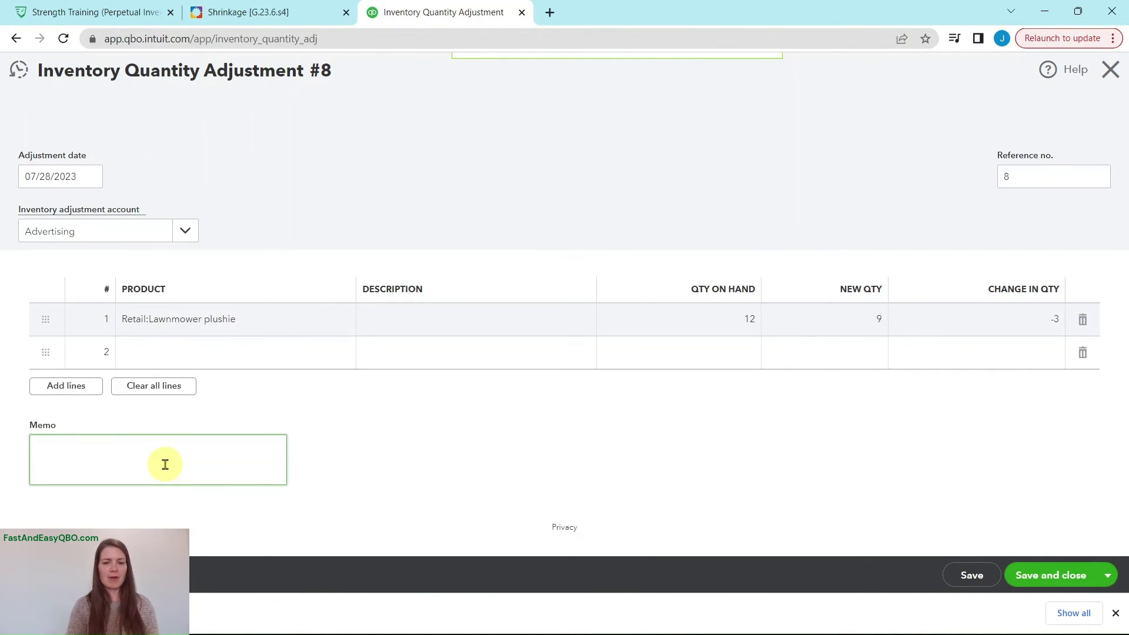
Enter the memo 'Donation to Little League raffle' on adjustment #8
type("Donation to L")
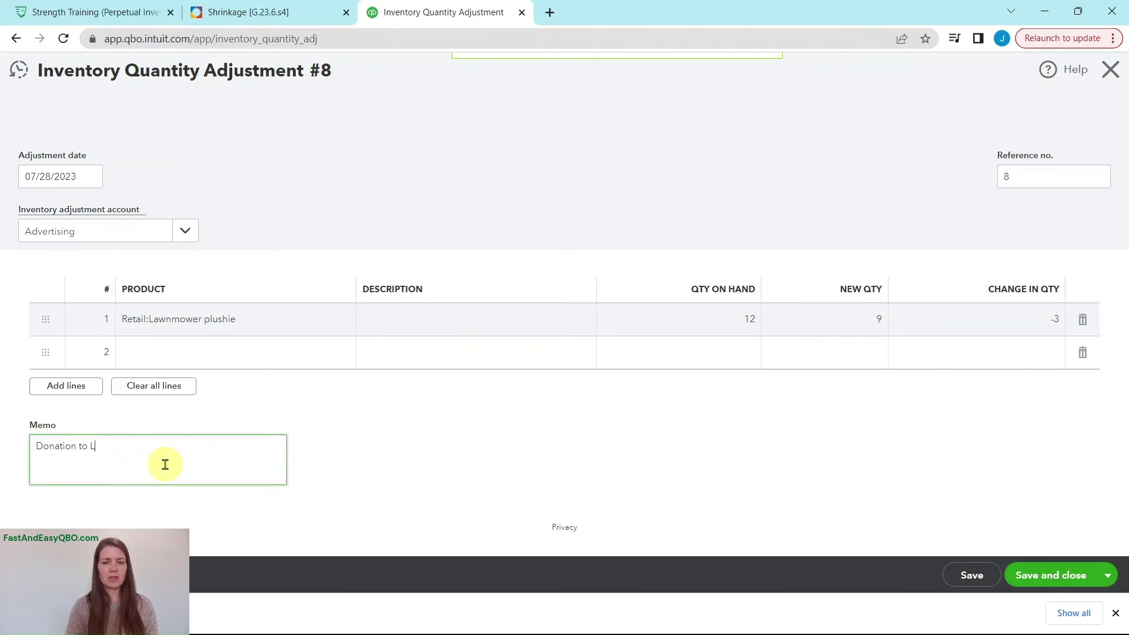
type("ittle League raffle")
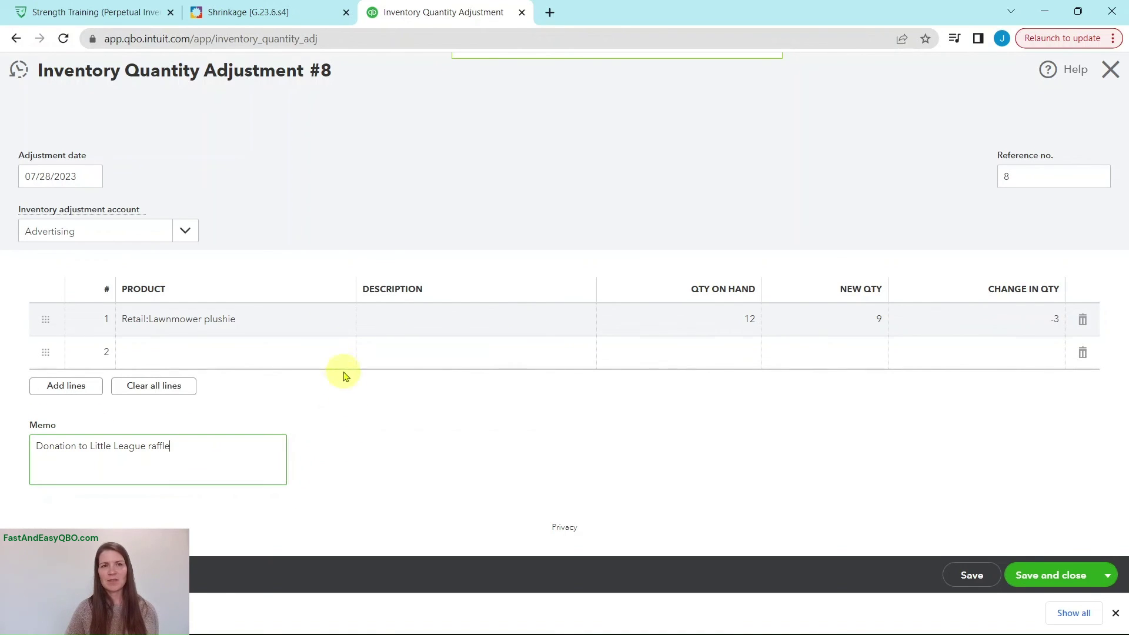
left_click(262, 17)
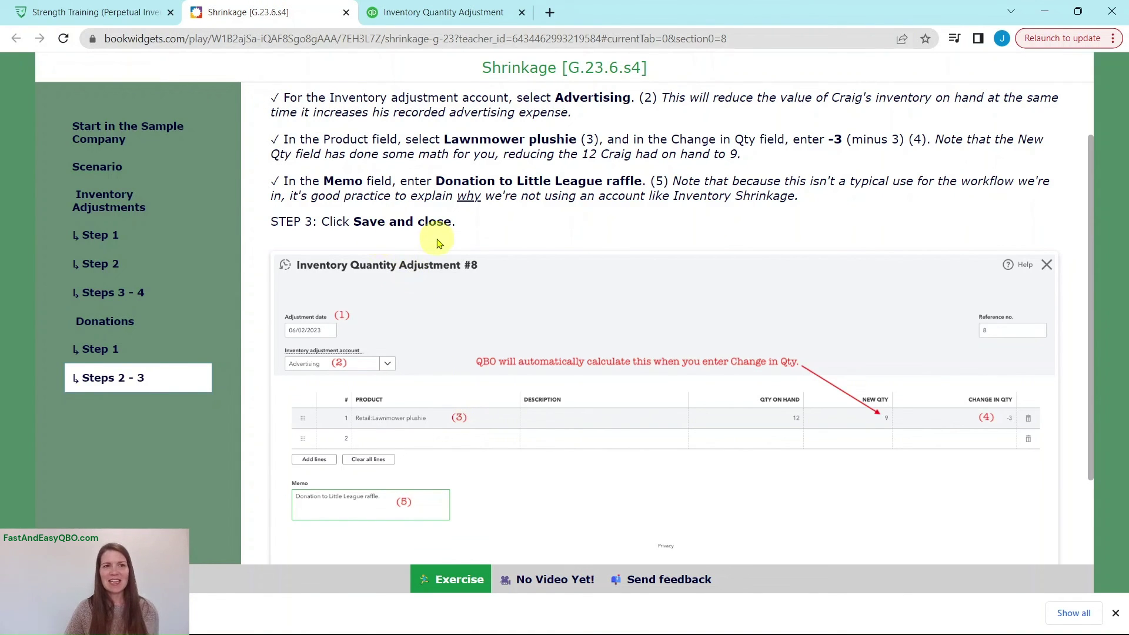
Save and close the completed Advertising adjustment #8
left_click(407, 15)
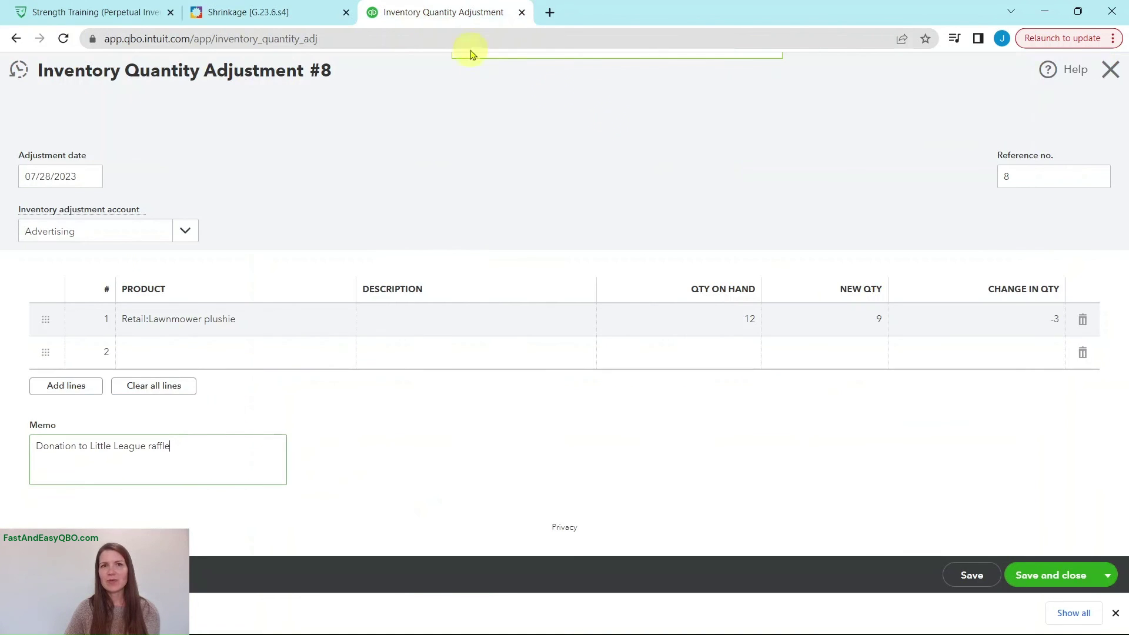
left_click(1052, 577)
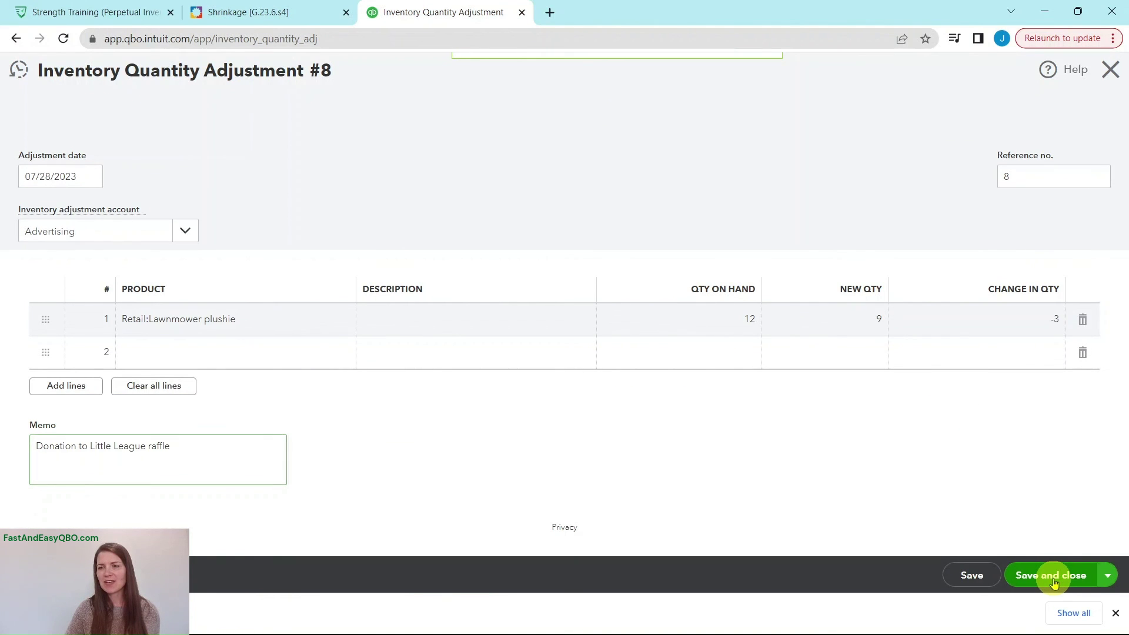